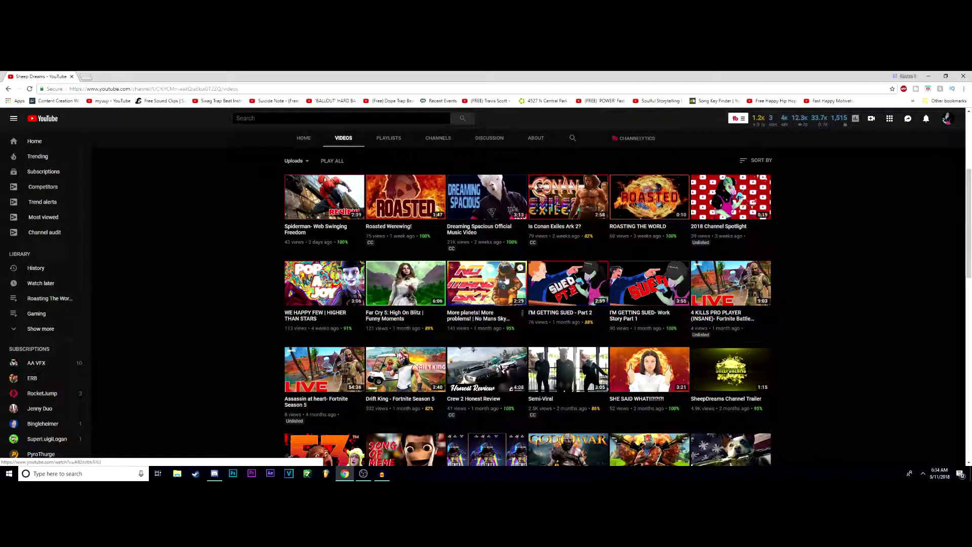
Step: Look through the custom thumbnails of the channel's uploaded videos and leave the browser
{"action": "scroll", "coordinate": [371, 321], "scroll_direction": "down", "scroll_amount": 3}
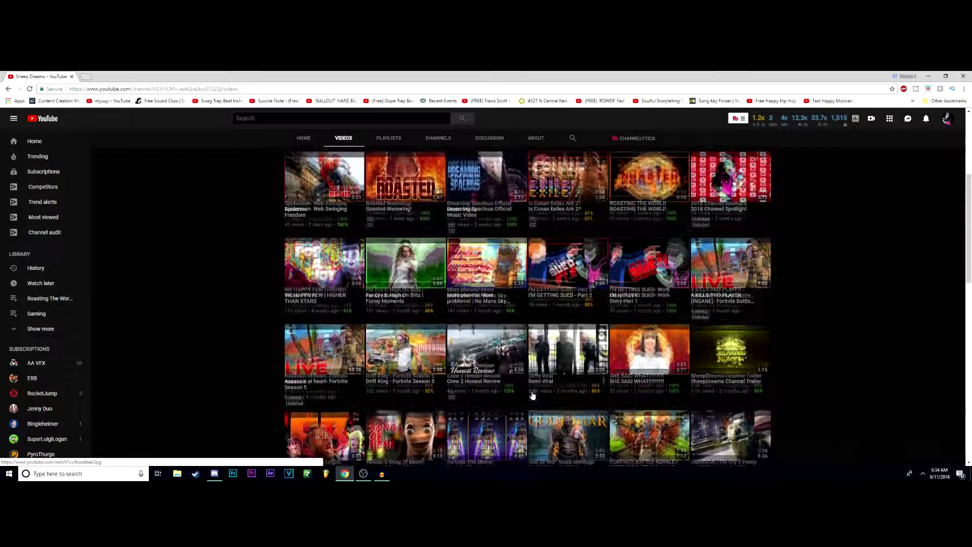
{"action": "scroll", "coordinate": [524, 372], "scroll_direction": "down", "scroll_amount": 5}
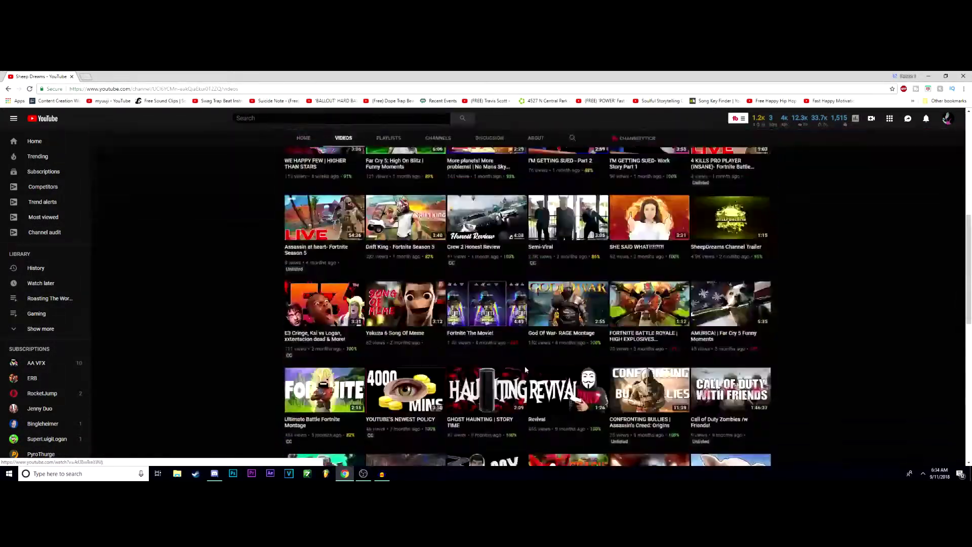
{"action": "scroll", "coordinate": [607, 339], "scroll_direction": "down", "scroll_amount": 2}
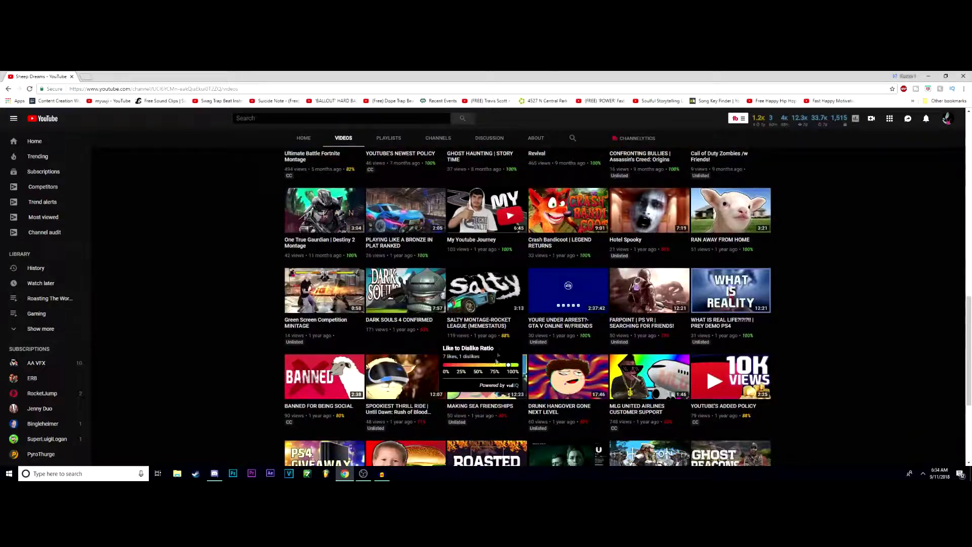
{"action": "scroll", "coordinate": [515, 287], "scroll_direction": "down", "scroll_amount": 2}
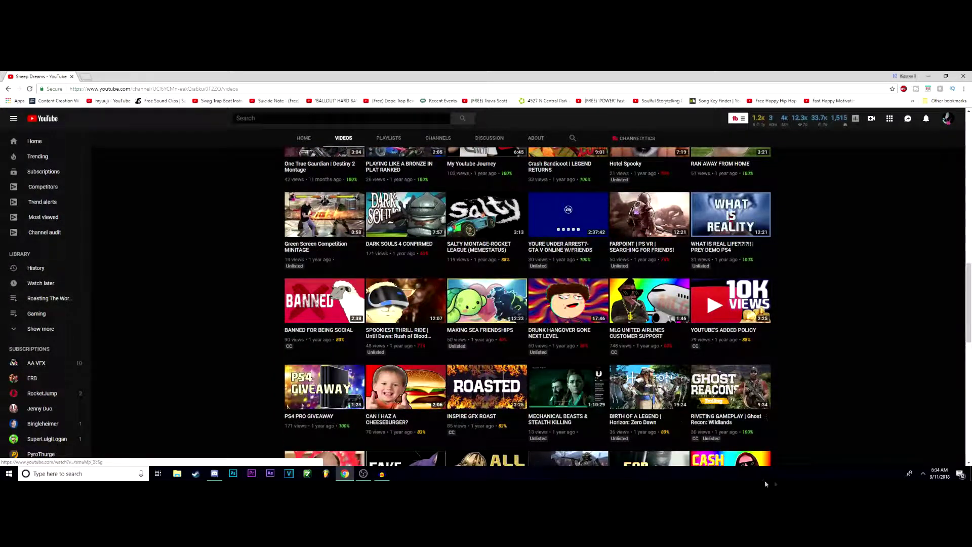
{"action": "left_click", "coordinate": [929, 76]}
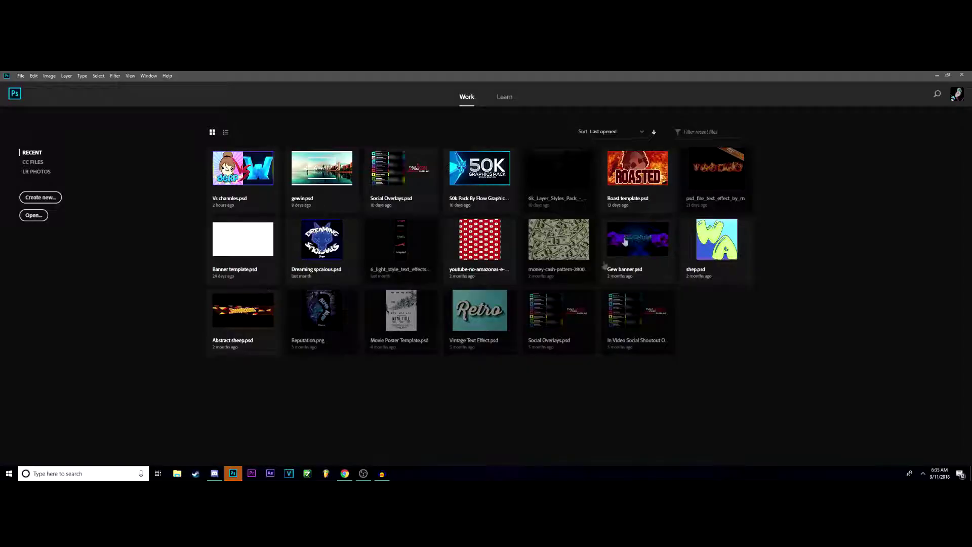
Step: Start a new document with the 1920 × 1080 pixel custom preset and name it Thumbnail
{"action": "left_click", "coordinate": [21, 76]}
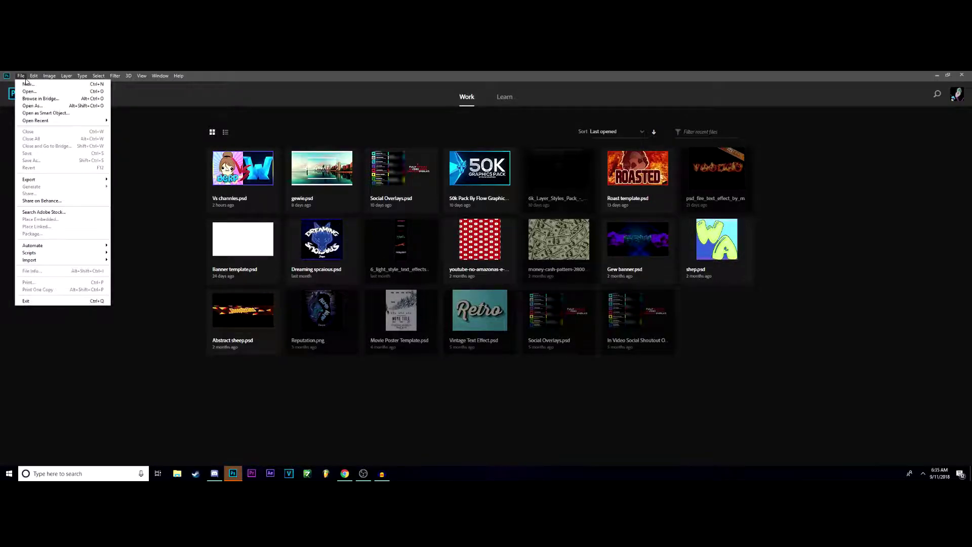
{"action": "left_click", "coordinate": [26, 84]}
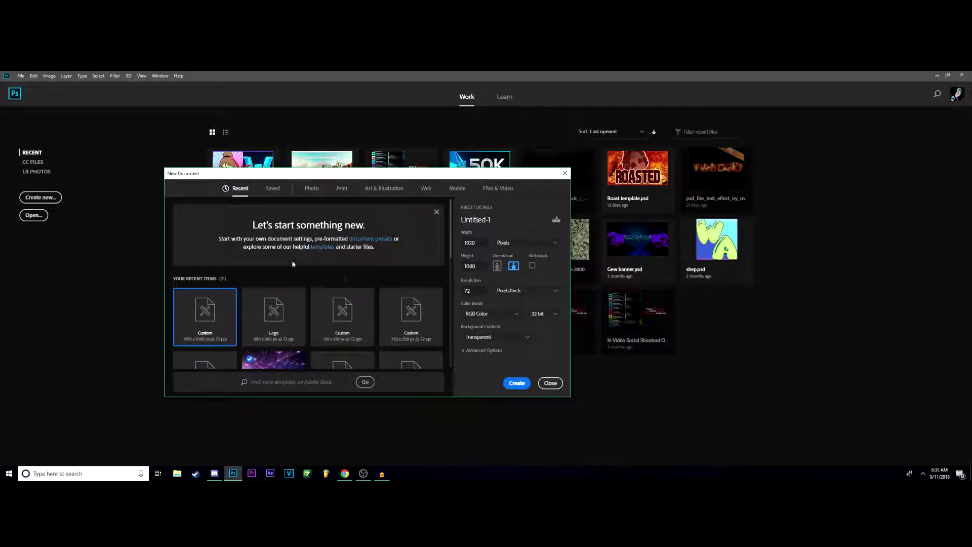
{"action": "scroll", "coordinate": [213, 333], "scroll_direction": "down", "scroll_amount": 2}
{"action": "scroll", "coordinate": [213, 333], "scroll_direction": "up", "scroll_amount": 1}
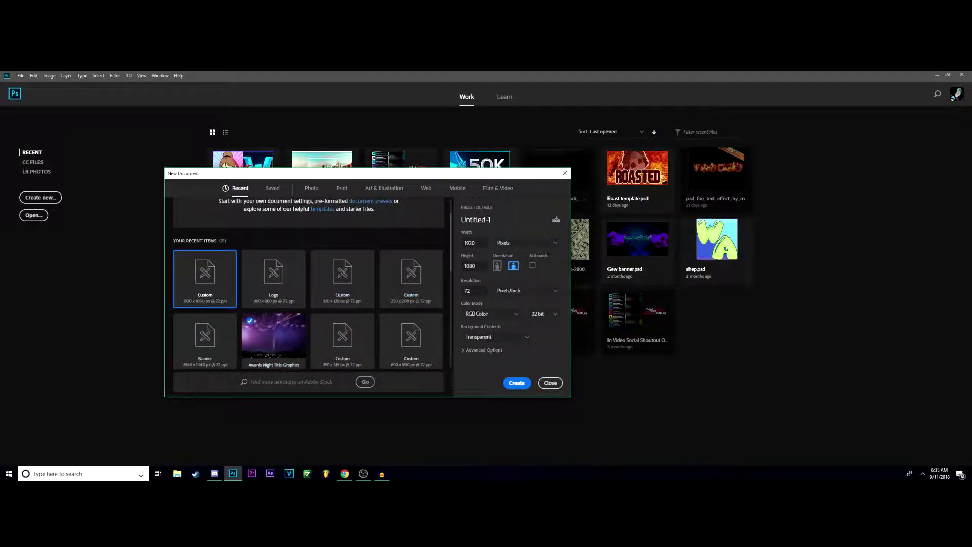
{"action": "key", "text": "Tab"}
{"action": "left_click", "coordinate": [514, 222]}
{"action": "key", "text": "BackSpace"}
{"action": "key", "text": "Tab"}
{"action": "key", "text": "Tab"}
{"action": "key", "text": "Tab"}
Step: Create the document with 72 pixels/inch resolution, RGB Color at 32 bit and transparent background contents
{"action": "left_click", "coordinate": [510, 290]}
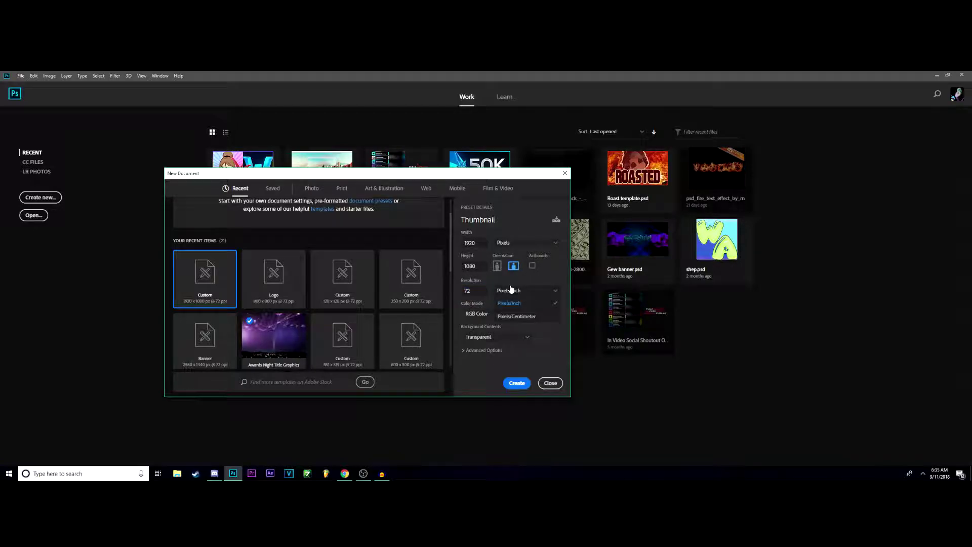
{"action": "left_click", "coordinate": [509, 302]}
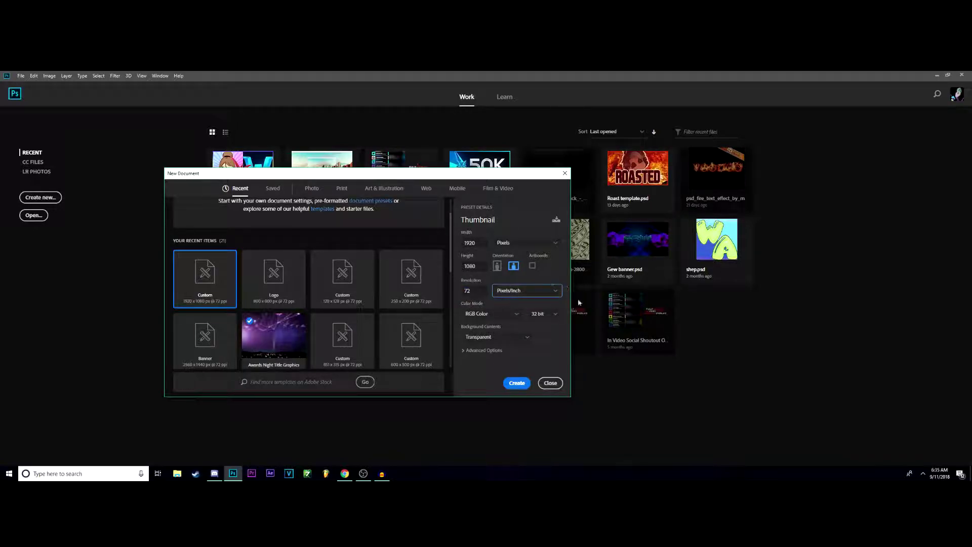
{"action": "left_click", "coordinate": [509, 315]}
{"action": "left_click", "coordinate": [489, 352]}
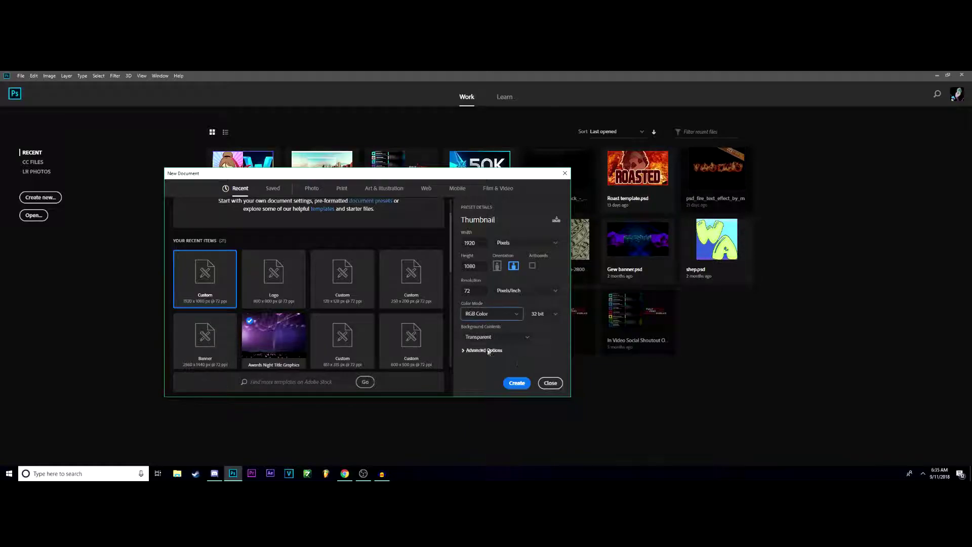
{"action": "left_click", "coordinate": [547, 316]}
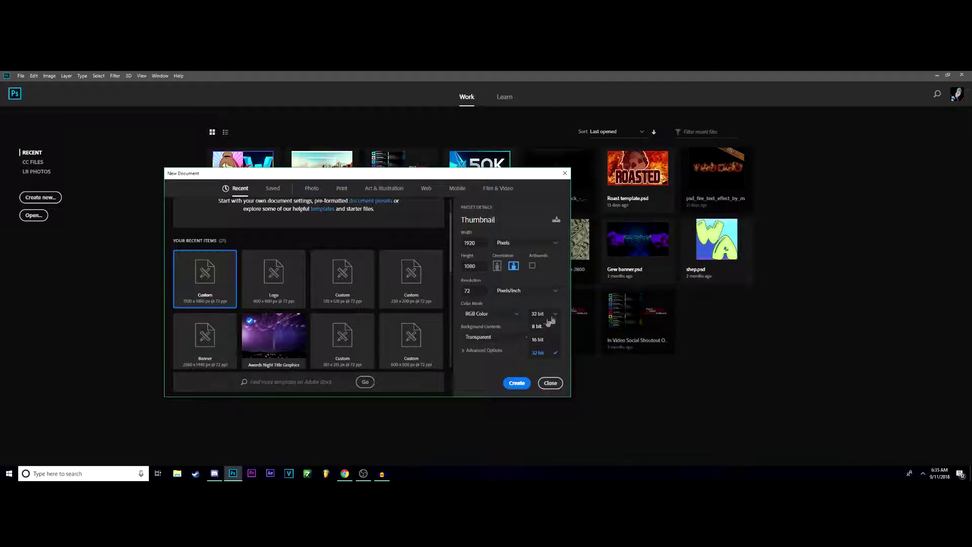
{"action": "left_click", "coordinate": [540, 302]}
{"action": "left_click", "coordinate": [490, 338]}
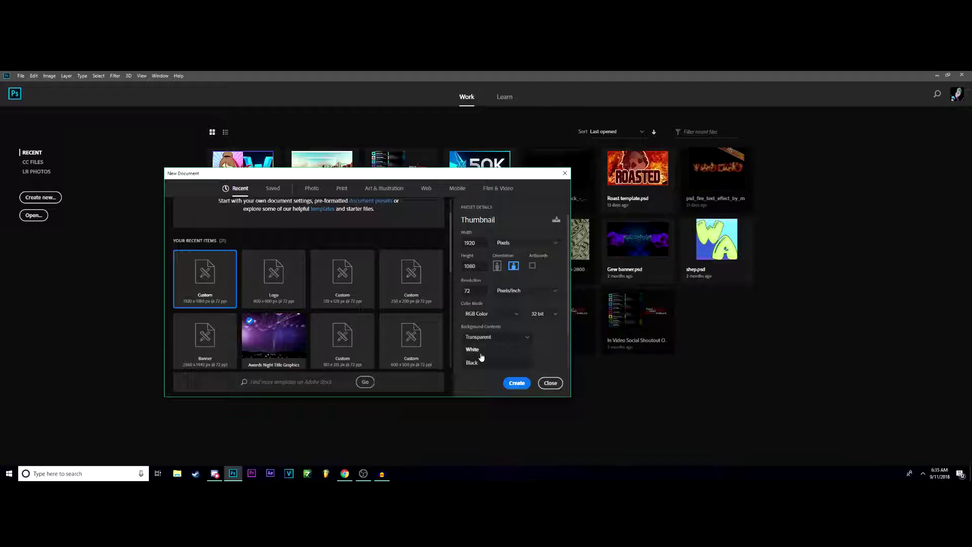
{"action": "left_click", "coordinate": [494, 335]}
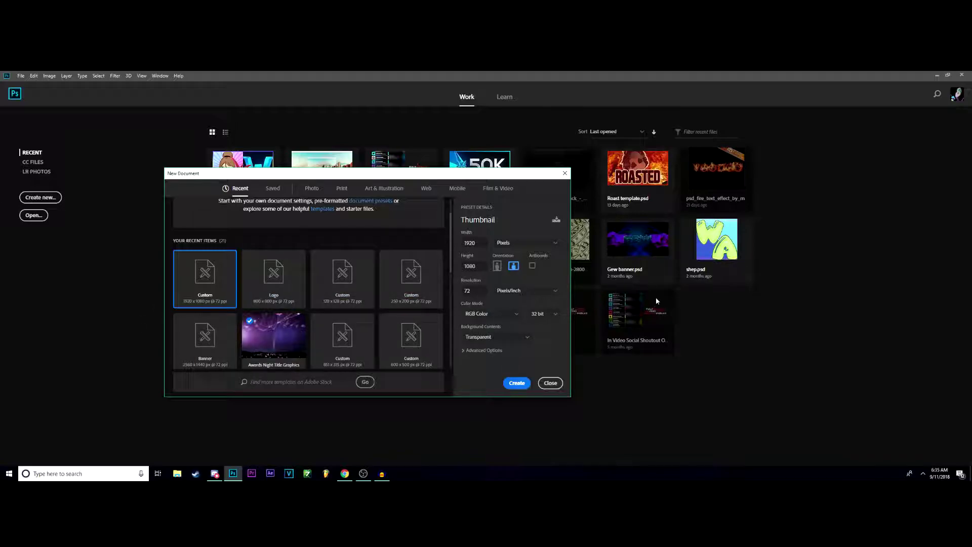
{"action": "left_click", "coordinate": [515, 383]}
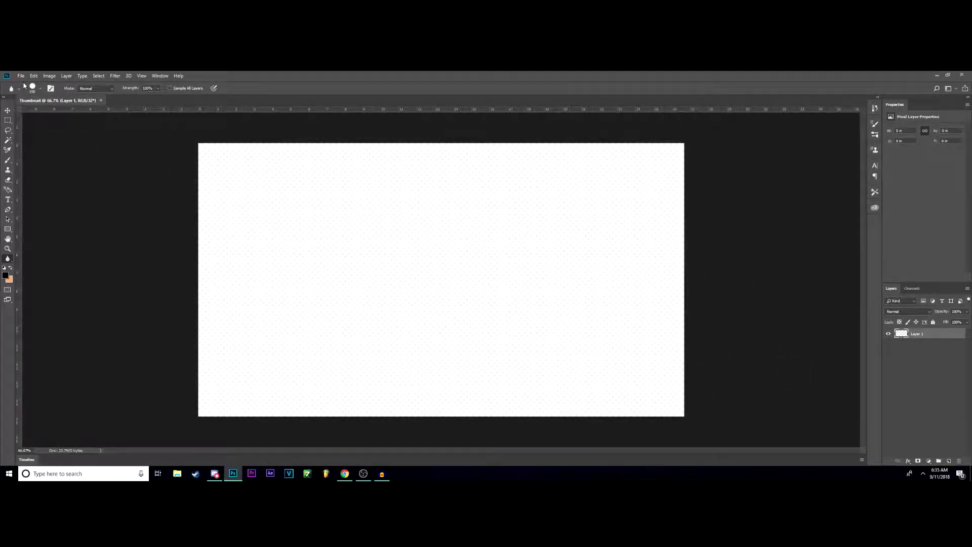
Step: Activate the Move tool and try it on the empty canvas
{"action": "left_click", "coordinate": [8, 110]}
{"action": "left_click_drag", "start_coordinate": [404, 275], "coordinate": [228, 283]}
{"action": "left_click_drag", "start_coordinate": [456, 274], "coordinate": [608, 241]}
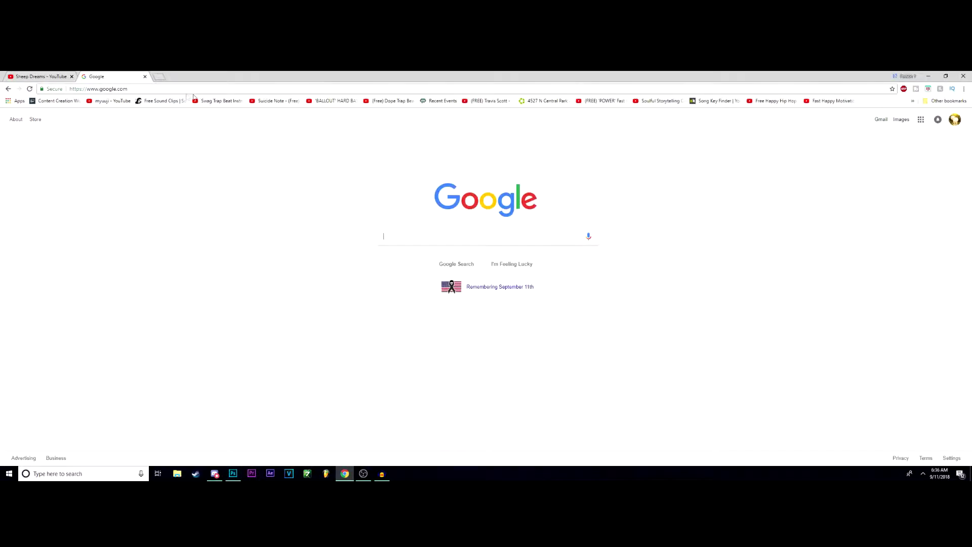
Step: Switch to the browser, search Google Images for "png images" and download the skull picture
{"action": "left_click", "coordinate": [133, 90]}
{"action": "left_click", "coordinate": [409, 239]}
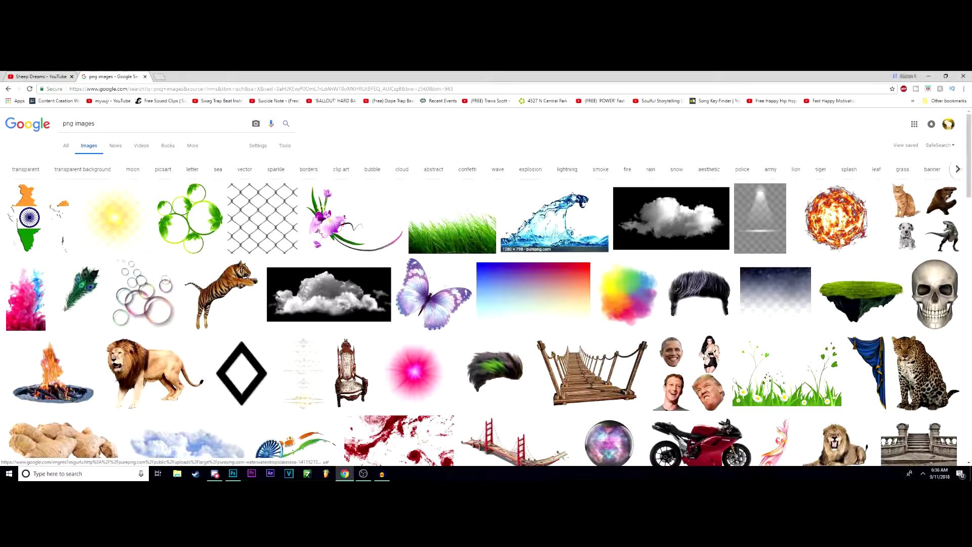
{"action": "left_click", "coordinate": [922, 294]}
{"action": "right_click", "coordinate": [386, 314]}
{"action": "left_click", "coordinate": [405, 383]}
{"action": "left_click", "coordinate": [396, 264]}
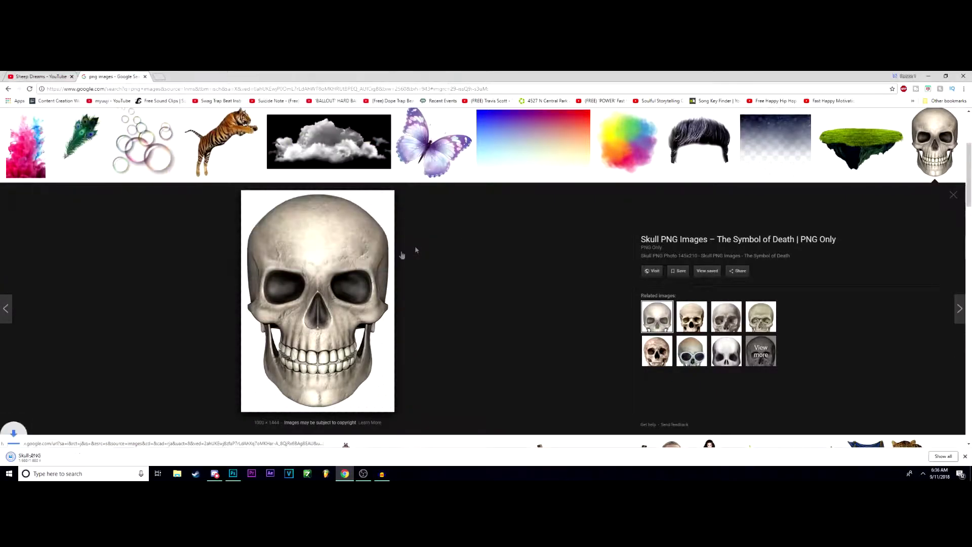
{"action": "left_click", "coordinate": [702, 150]}
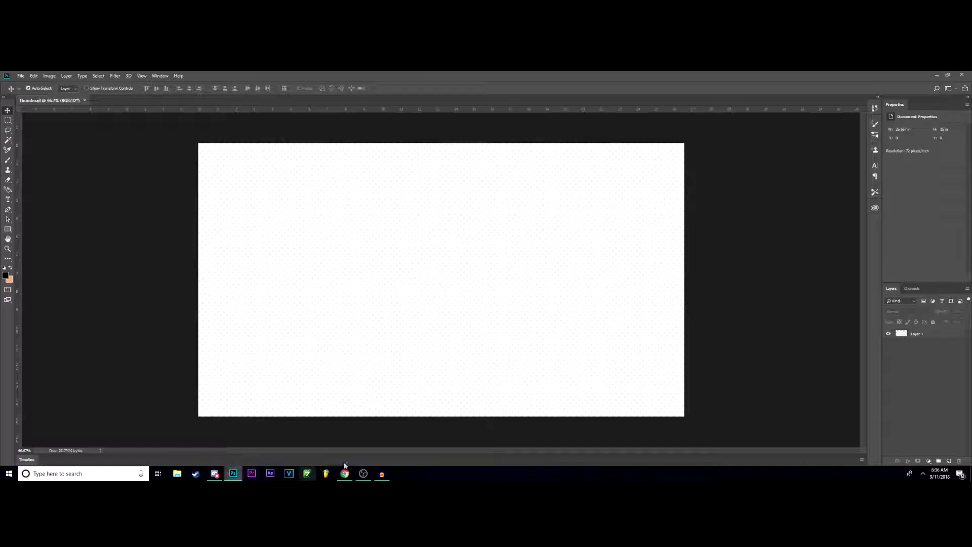
Step: Place the downloaded skull image in the Thumbnail document and shift it slightly down on the canvas
{"action": "left_click", "coordinate": [343, 478]}
{"action": "left_click_drag", "start_coordinate": [282, 457], "coordinate": [502, 243]}
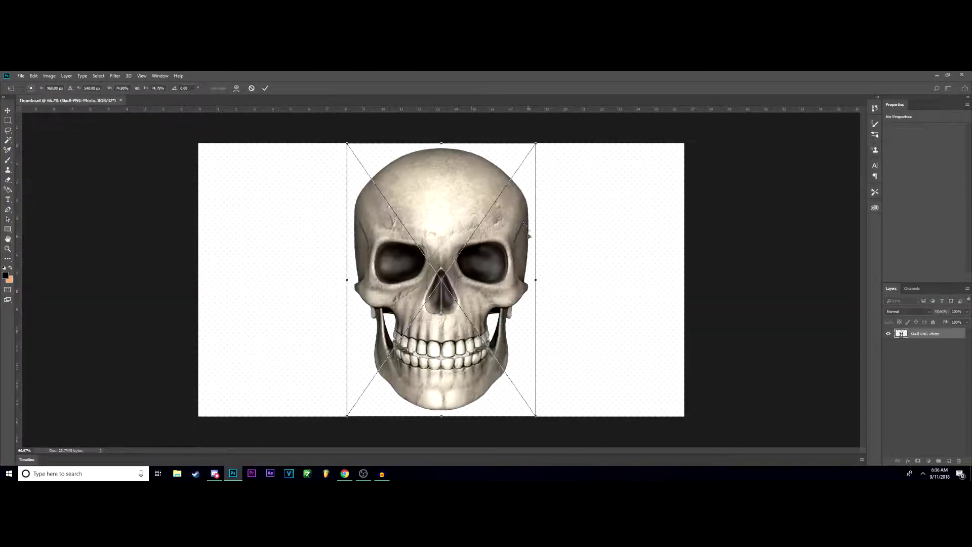
{"action": "left_click_drag", "start_coordinate": [508, 300], "coordinate": [466, 283]}
{"action": "left_click", "coordinate": [8, 110]}
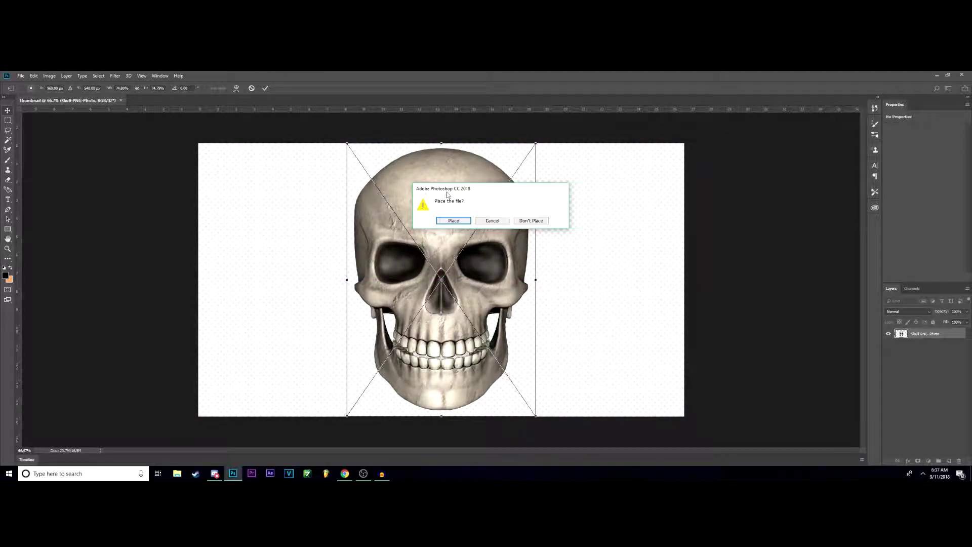
{"action": "left_click", "coordinate": [450, 222]}
{"action": "mouse_move", "coordinate": [442, 252]}
{"action": "left_mouse_down"}
{"action": "mouse_move", "coordinate": [593, 292]}
{"action": "mouse_move", "coordinate": [480, 181]}
{"action": "mouse_move", "coordinate": [434, 246]}
{"action": "mouse_move", "coordinate": [444, 253]}
{"action": "left_mouse_up"}
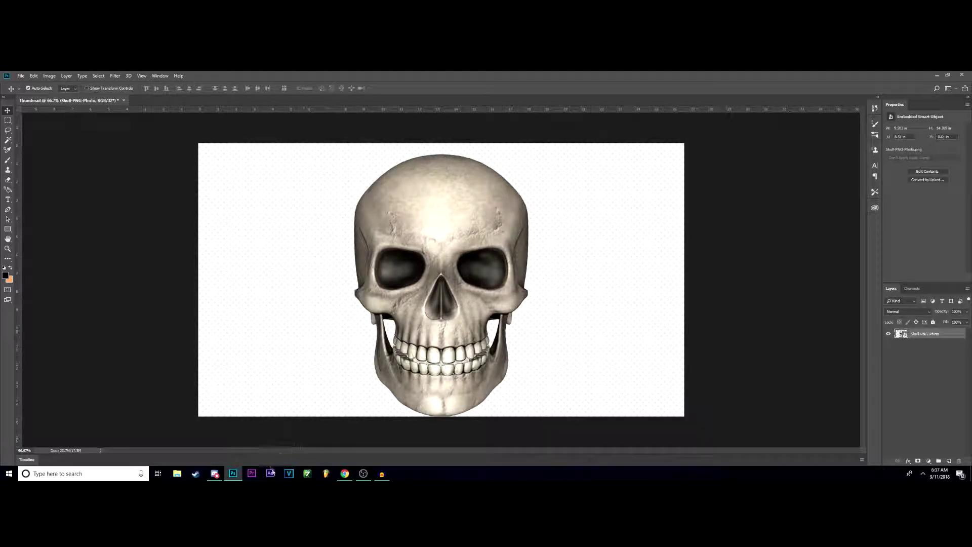
Step: Place the downloaded hair-png-9 image in the Thumbnail document, enlarged and positioned over the top of the skull
{"action": "left_click", "coordinate": [345, 473]}
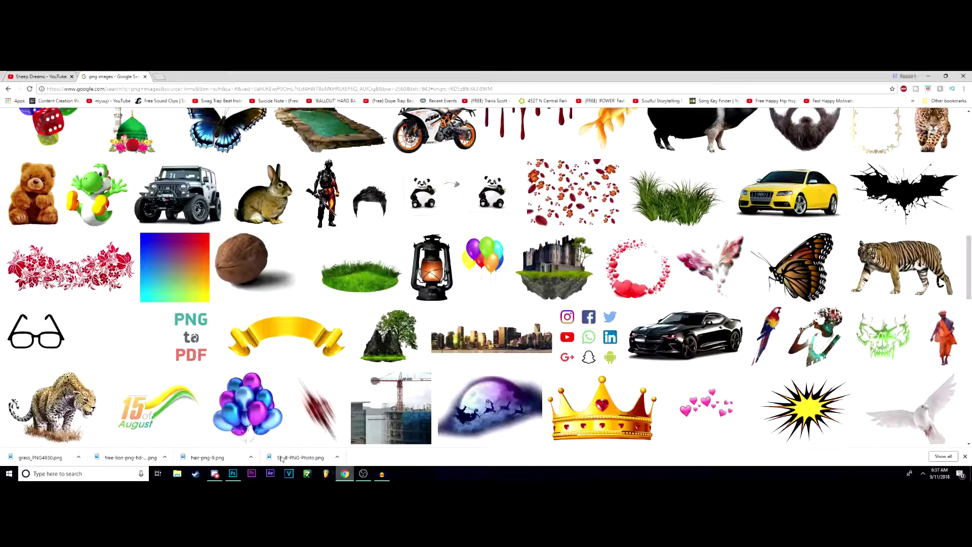
{"action": "left_click", "coordinate": [233, 474]}
{"action": "left_click_drag", "start_coordinate": [337, 348], "coordinate": [461, 229]}
{"action": "left_click_drag", "start_coordinate": [378, 345], "coordinate": [277, 401]}
{"action": "left_click_drag", "start_coordinate": [501, 399], "coordinate": [554, 285]}
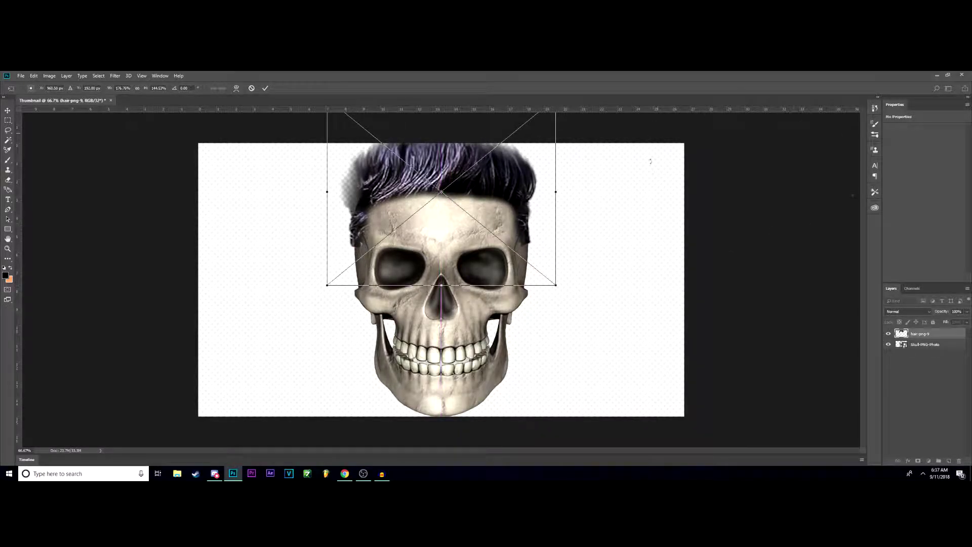
{"action": "left_click", "coordinate": [7, 110]}
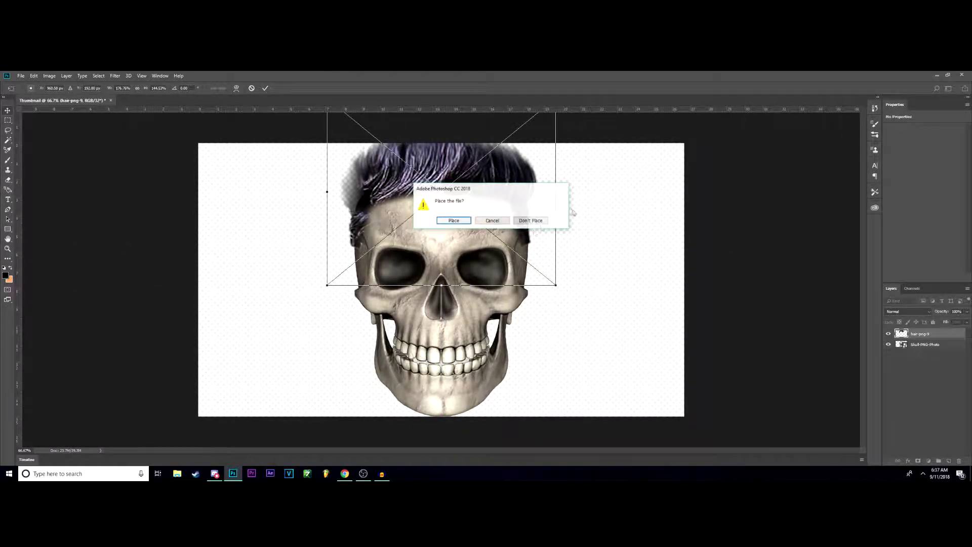
{"action": "left_click", "coordinate": [453, 219]}
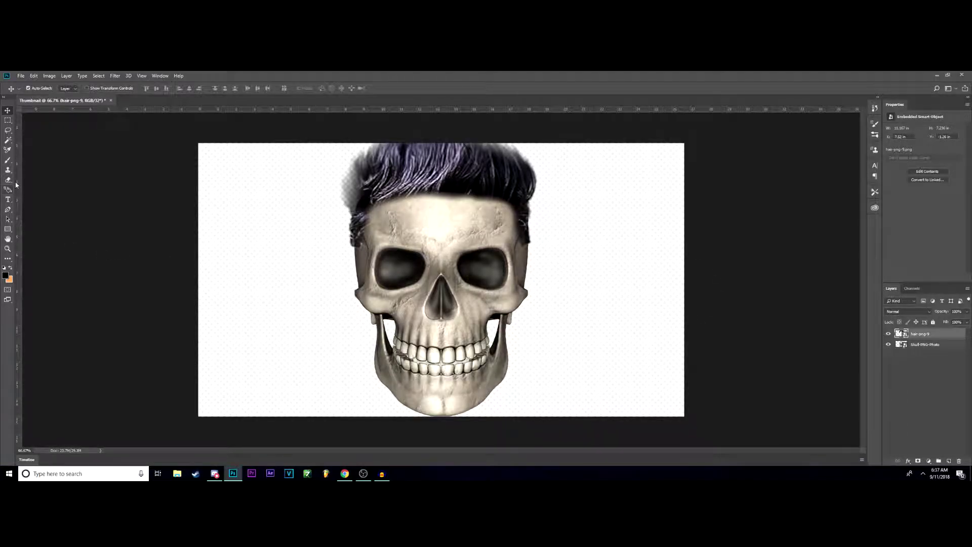
Step: Change the document's color depth to 16 Bits/Channel without merging the layers
{"action": "left_click", "coordinate": [8, 145]}
{"action": "left_click", "coordinate": [34, 76]}
{"action": "left_click", "coordinate": [46, 75]}
{"action": "left_click", "coordinate": [47, 76]}
{"action": "mouse_move", "coordinate": [51, 86]}
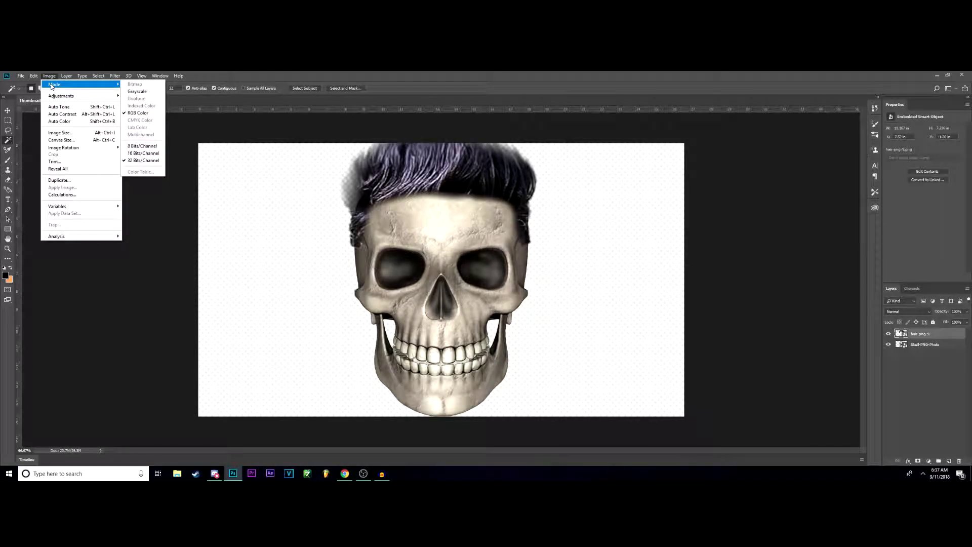
{"action": "left_click", "coordinate": [143, 153]}
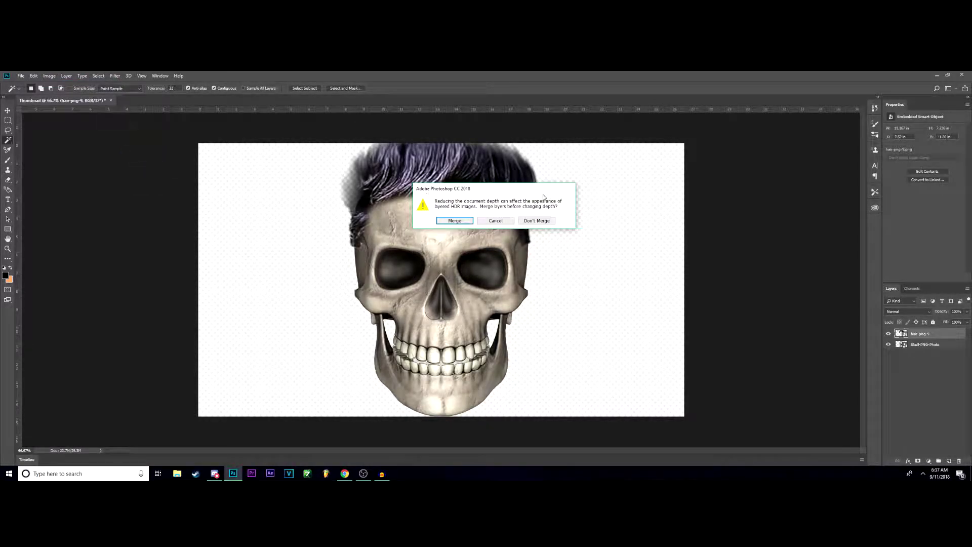
{"action": "left_click", "coordinate": [536, 221]}
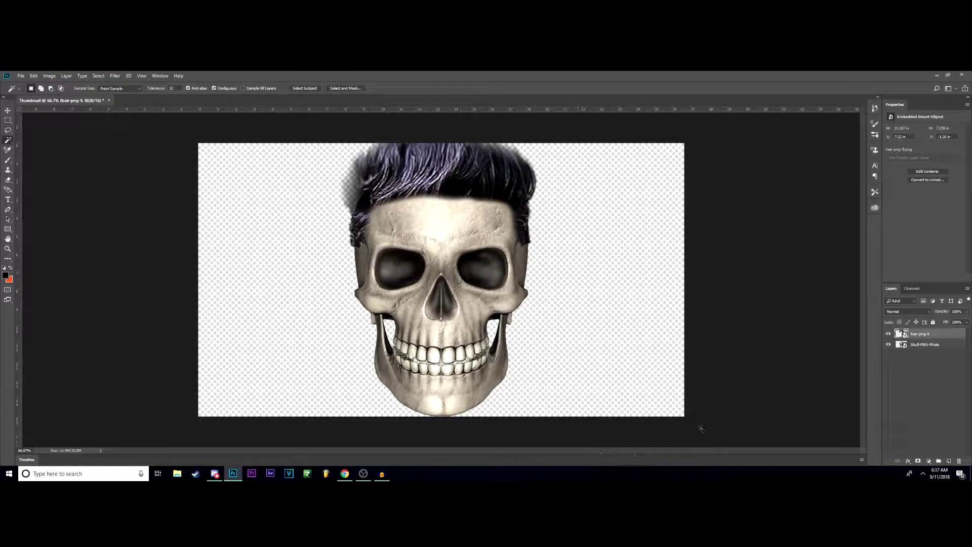
{"action": "left_click", "coordinate": [8, 229]}
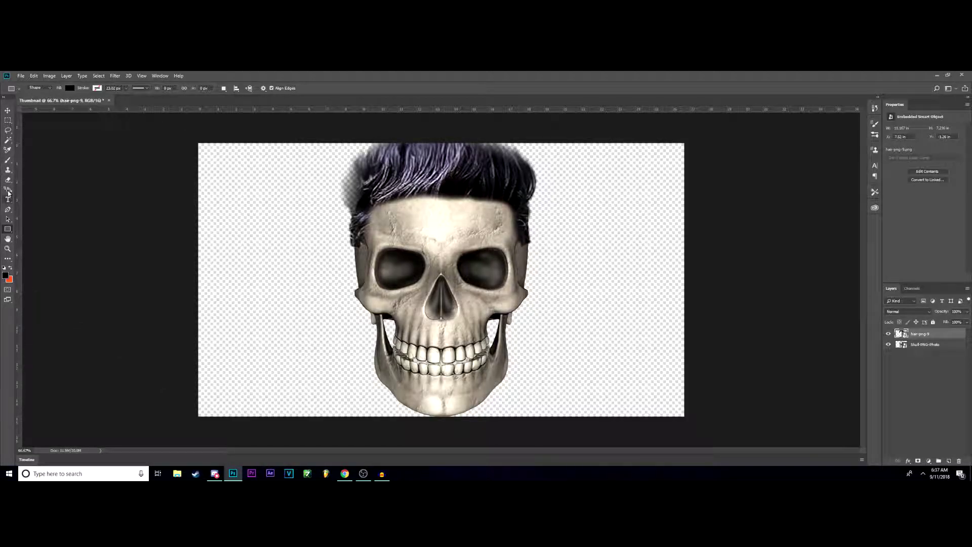
{"action": "left_click", "coordinate": [8, 172]}
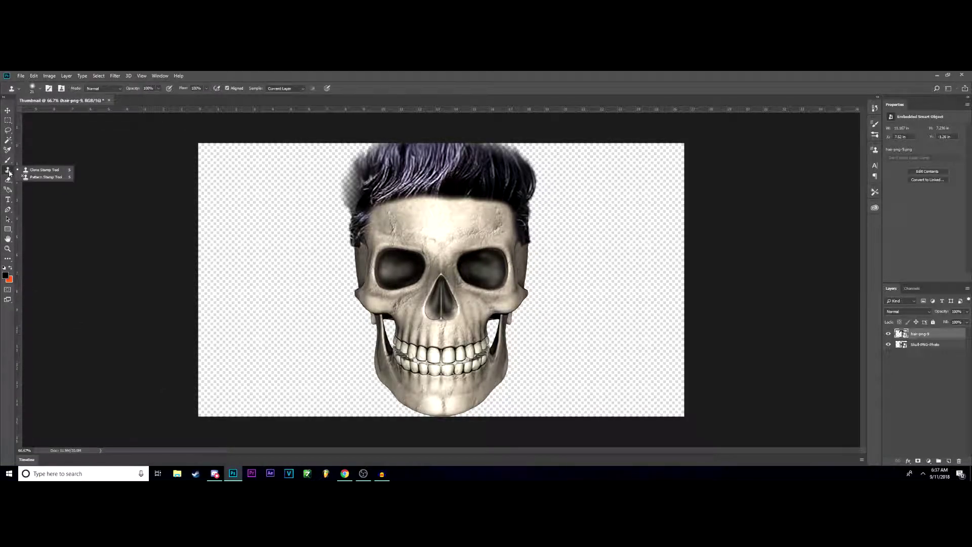
{"action": "left_click", "coordinate": [7, 259]}
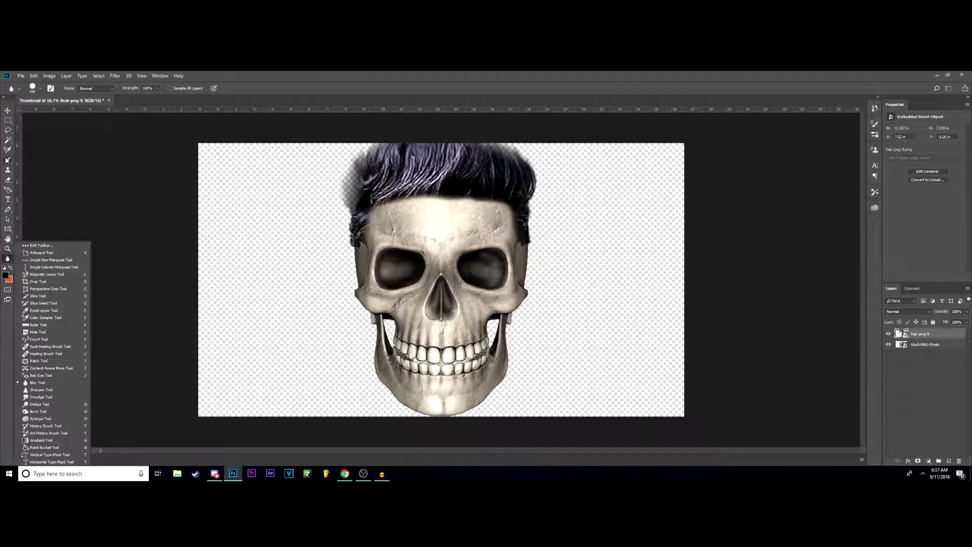
{"action": "left_click_drag", "start_coordinate": [6, 104], "coordinate": [6, 106]}
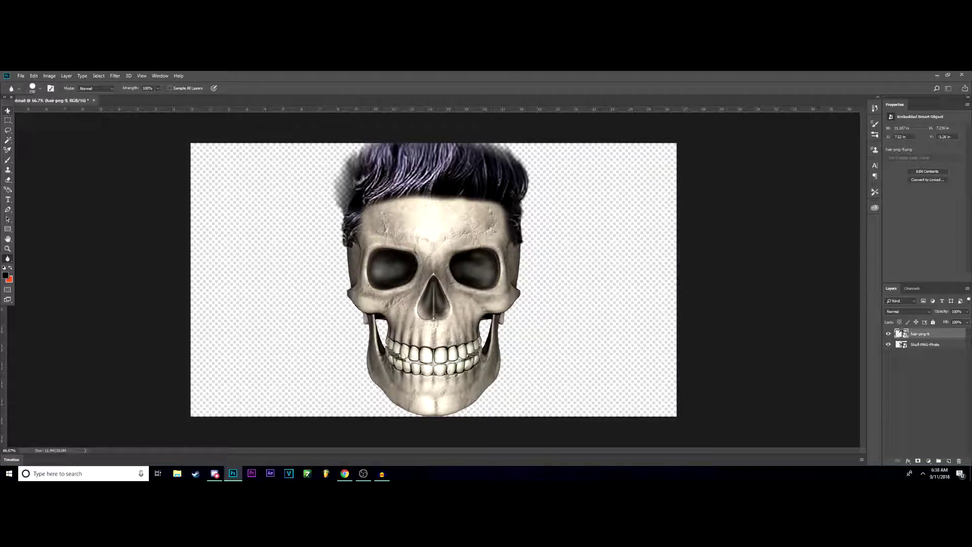
{"action": "mouse_move", "coordinate": [3, 103]}
{"action": "left_mouse_down"}
{"action": "mouse_move", "coordinate": [21, 101]}
{"action": "mouse_move", "coordinate": [9, 92]}
{"action": "left_mouse_up"}
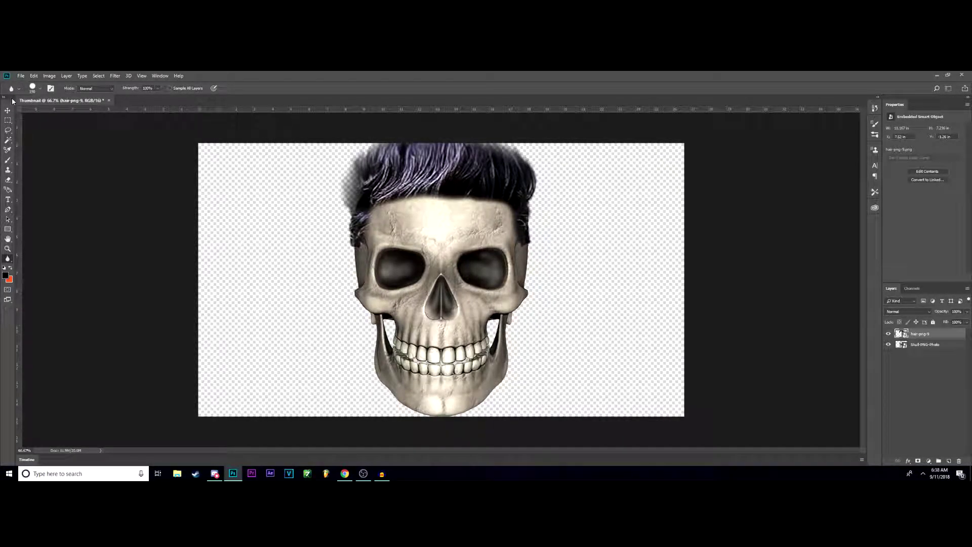
{"action": "left_click", "coordinate": [7, 229]}
{"action": "right_click", "coordinate": [8, 239]}
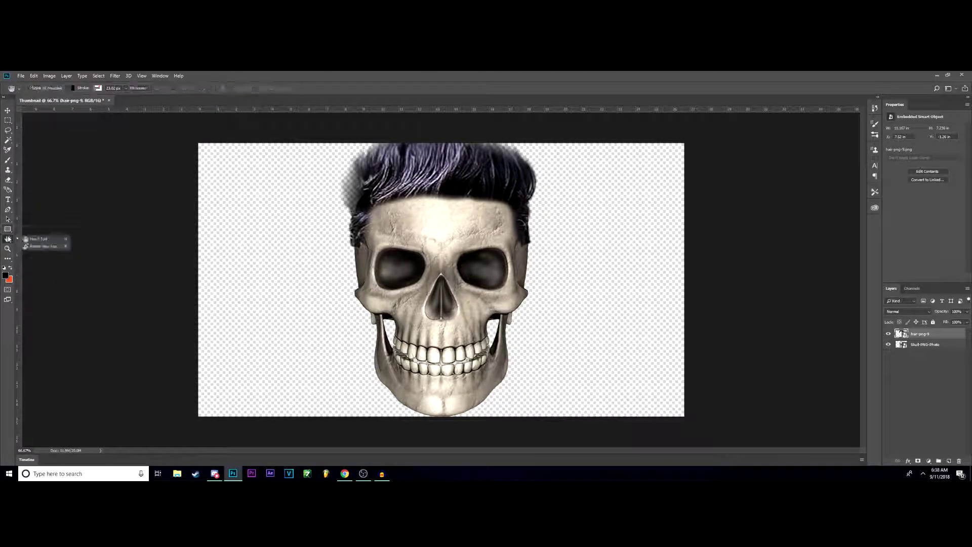
Step: Choose the Gradient tool and set the custom gradient's starting colour stop to a bright spring green
{"action": "left_click", "coordinate": [8, 258]}
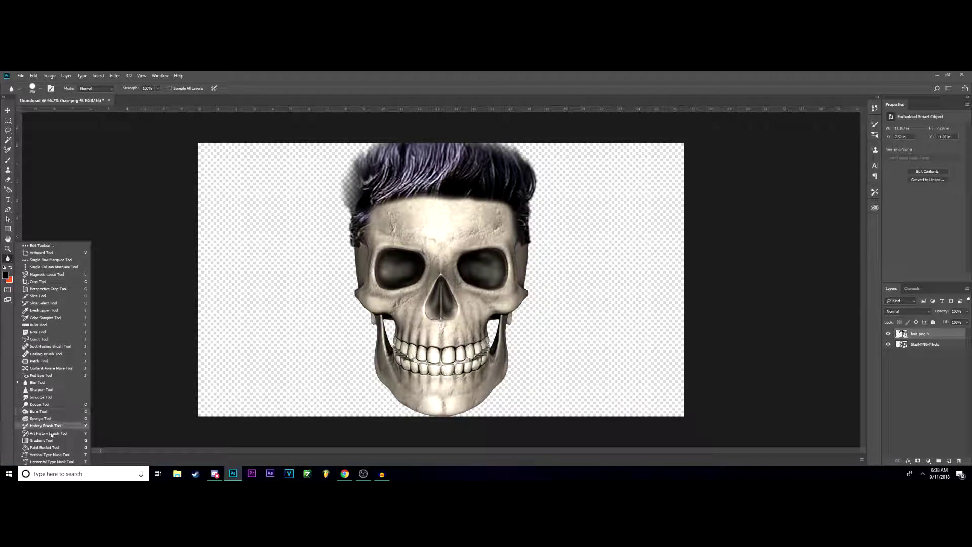
{"action": "left_click", "coordinate": [41, 440]}
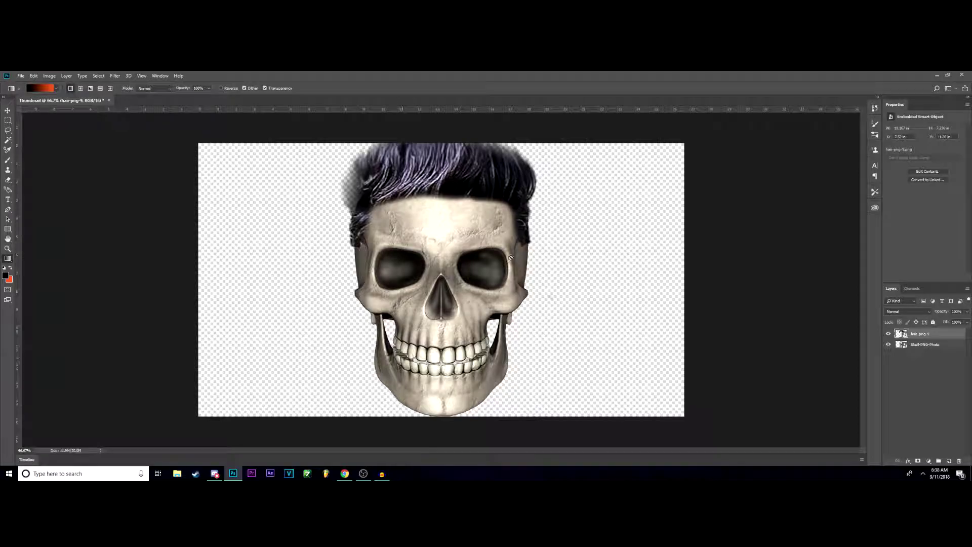
{"action": "left_click", "coordinate": [46, 88]}
{"action": "left_click", "coordinate": [763, 154]}
{"action": "left_click", "coordinate": [47, 88]}
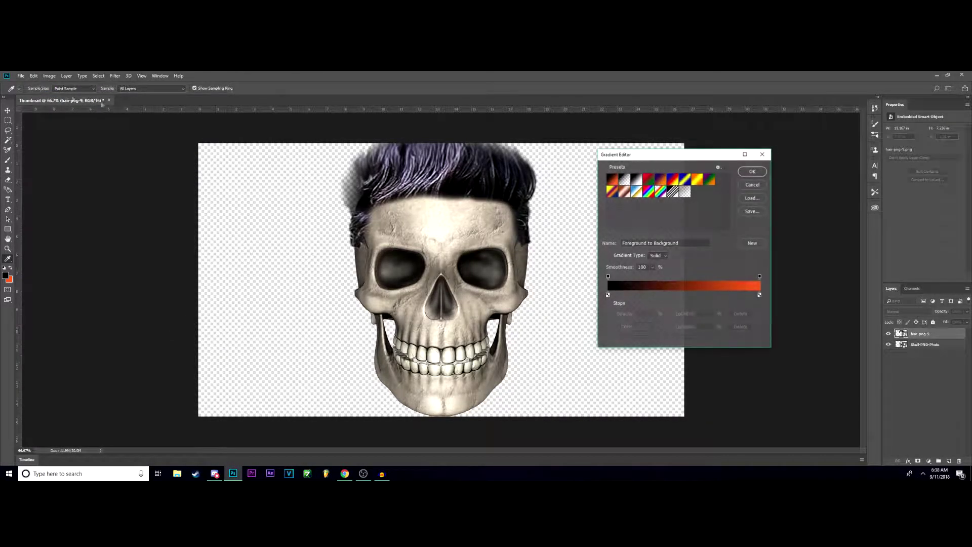
{"action": "left_click", "coordinate": [608, 295]}
{"action": "left_click", "coordinate": [644, 328]}
{"action": "mouse_move", "coordinate": [691, 145]}
{"action": "left_mouse_down"}
{"action": "mouse_move", "coordinate": [650, 158]}
{"action": "mouse_move", "coordinate": [719, 129]}
{"action": "mouse_move", "coordinate": [736, 175]}
{"action": "left_mouse_up"}
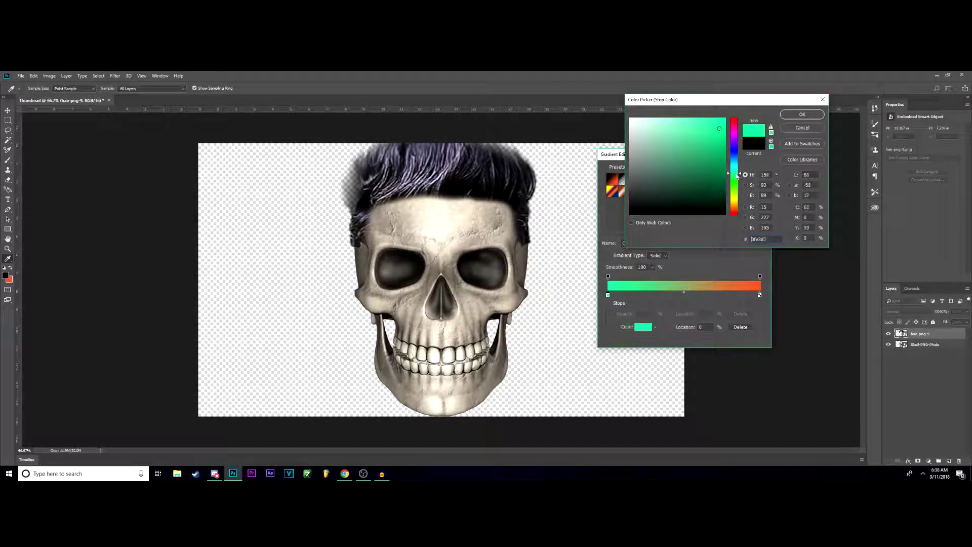
{"action": "left_click_drag", "start_coordinate": [721, 124], "coordinate": [785, 120]}
{"action": "left_click", "coordinate": [802, 114]}
Step: Set the gradient's end colour stop to a light green and accept the custom gradient
{"action": "left_click", "coordinate": [760, 294]}
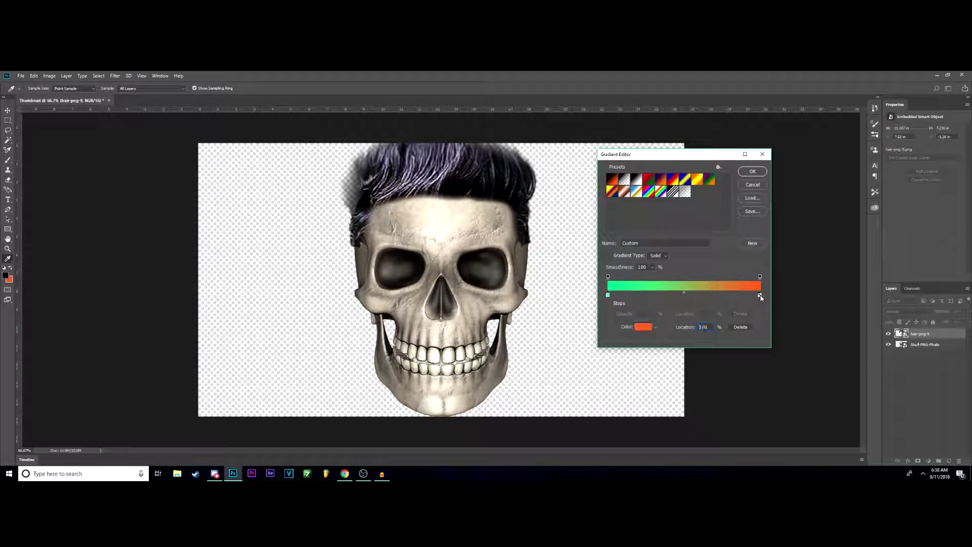
{"action": "left_click", "coordinate": [644, 328]}
{"action": "left_click_drag", "start_coordinate": [735, 190], "coordinate": [735, 184]}
{"action": "left_click_drag", "start_coordinate": [718, 117], "coordinate": [697, 123]}
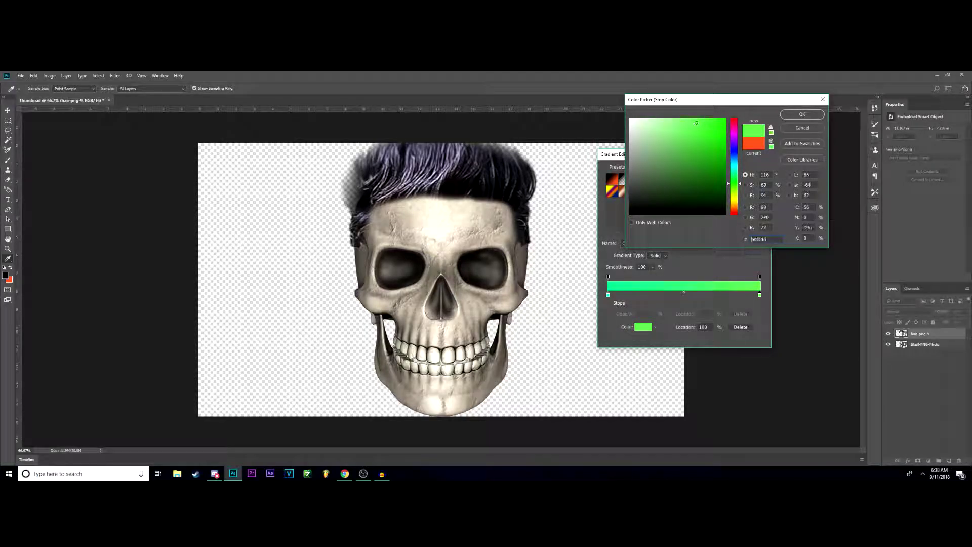
{"action": "left_click", "coordinate": [789, 116]}
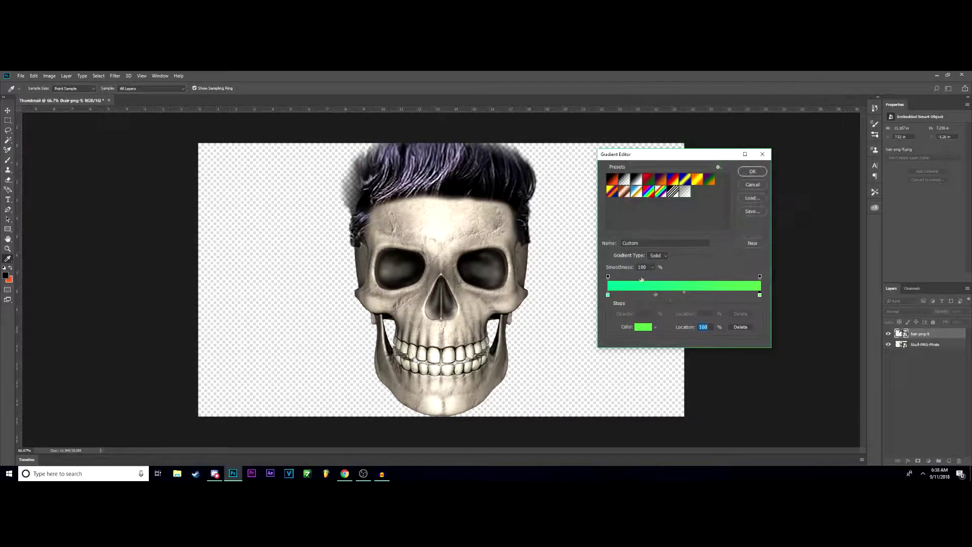
{"action": "left_click", "coordinate": [752, 172]}
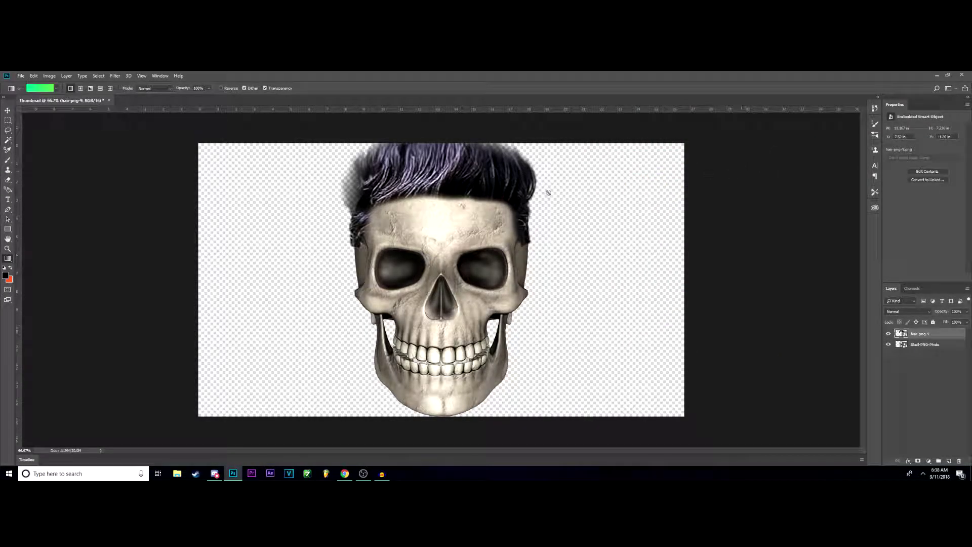
Step: Add a new layer, fill it with the green gradient running horizontally, and move it below the skull and hair layers
{"action": "left_click", "coordinate": [7, 110]}
{"action": "left_click", "coordinate": [8, 260]}
{"action": "left_click", "coordinate": [949, 462]}
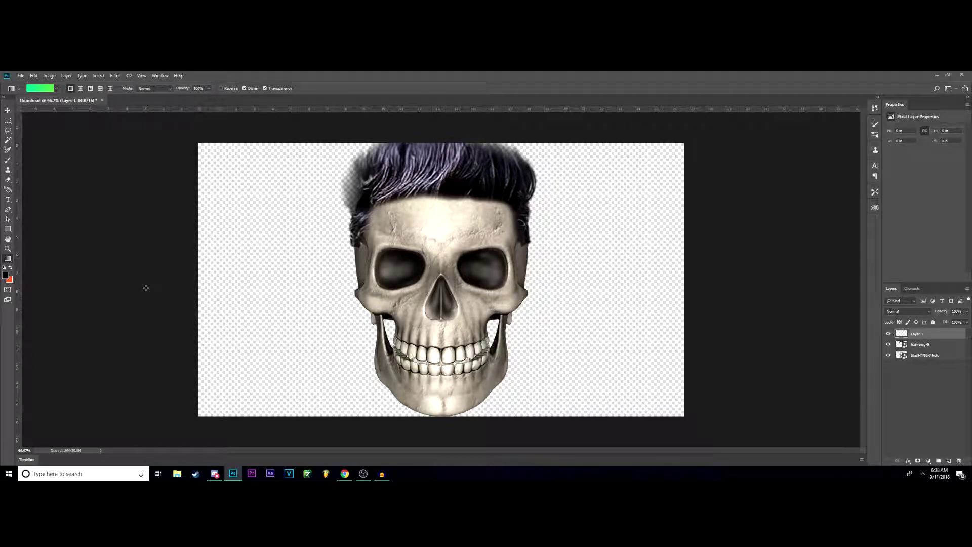
{"action": "left_click_drag", "start_coordinate": [817, 276], "coordinate": [818, 276]}
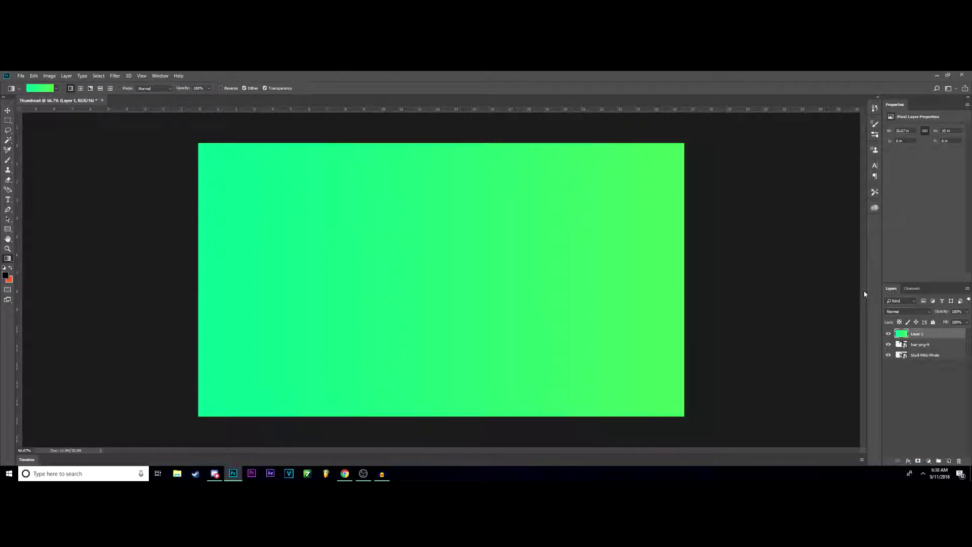
{"action": "left_click_drag", "start_coordinate": [927, 335], "coordinate": [928, 361]}
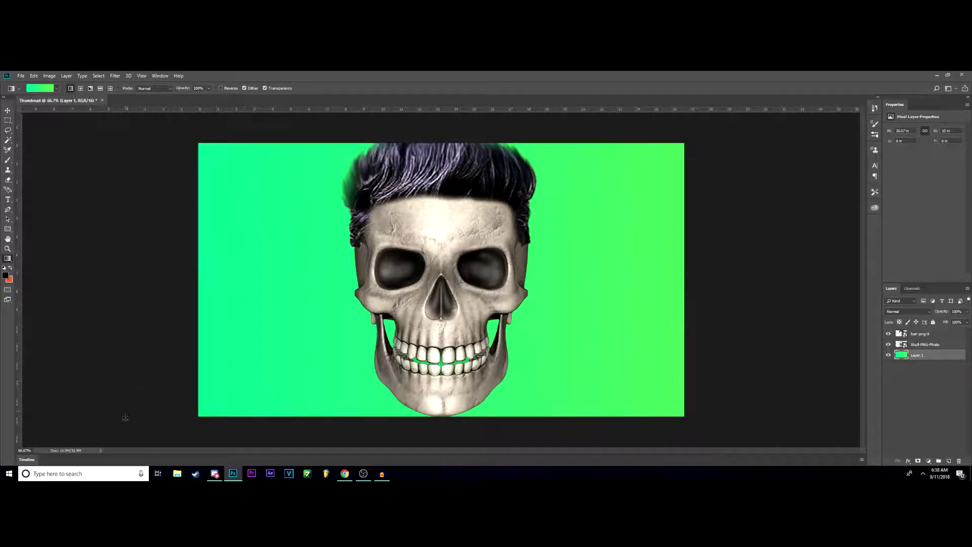
Step: Bring the grass_PNG4930 image in from the browser and duplicate it twice to cover the canvas's full lower edge
{"action": "left_click", "coordinate": [344, 474]}
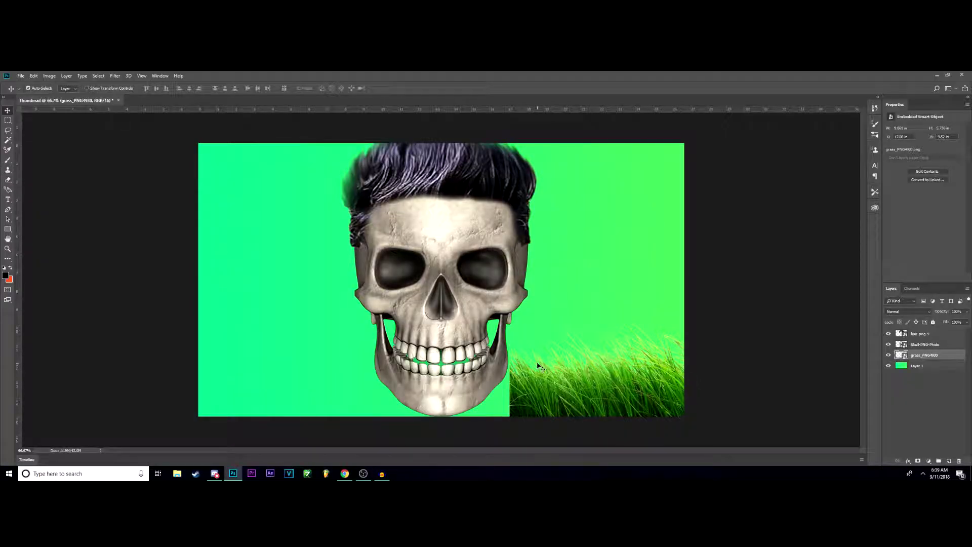
{"action": "key", "text": "ctrl"}
{"action": "key", "text": "ctrl+j"}
{"action": "left_click_drag", "start_coordinate": [614, 385], "coordinate": [434, 386]}
{"action": "left_click_drag", "start_coordinate": [330, 397], "coordinate": [162, 401]}
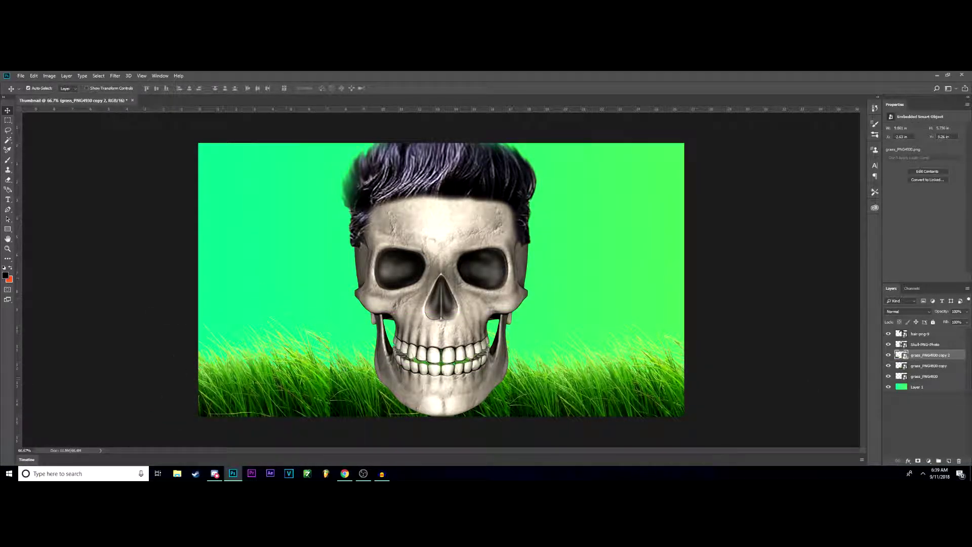
{"action": "left_click_drag", "start_coordinate": [296, 389], "coordinate": [295, 389]}
Step: Merge the three grass layers into a single layer
{"action": "left_click", "coordinate": [918, 376]}
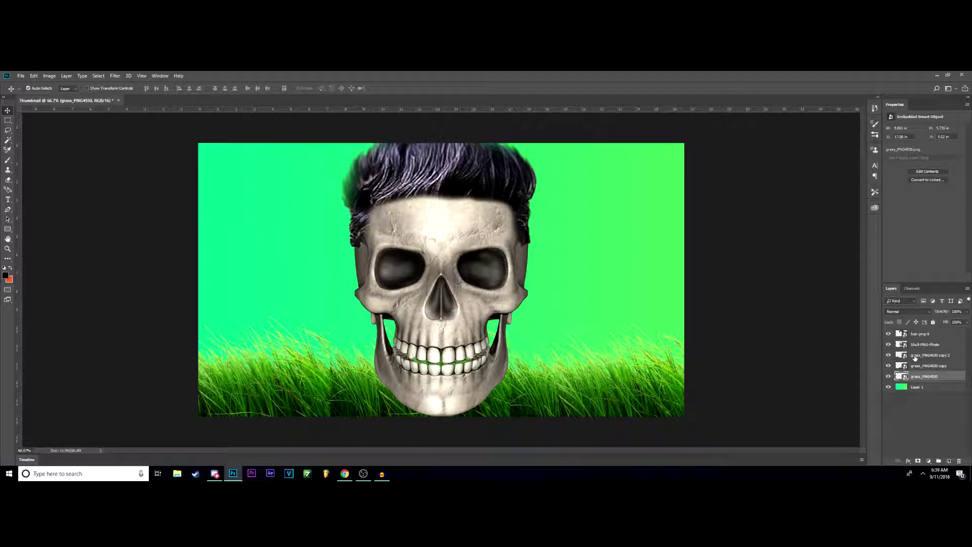
{"action": "left_click", "coordinate": [917, 357]}
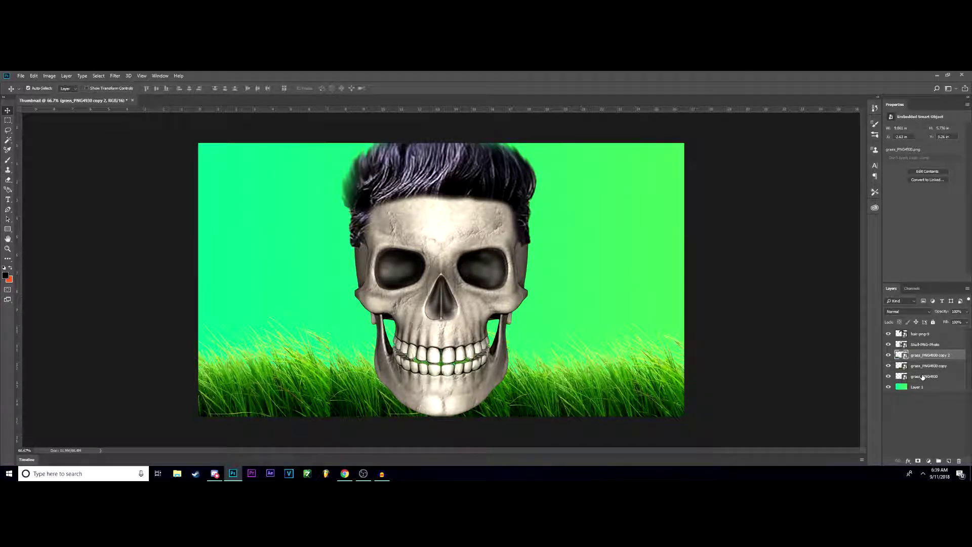
{"action": "left_click", "coordinate": [923, 377], "text": "shift"}
{"action": "right_click", "coordinate": [930, 372]}
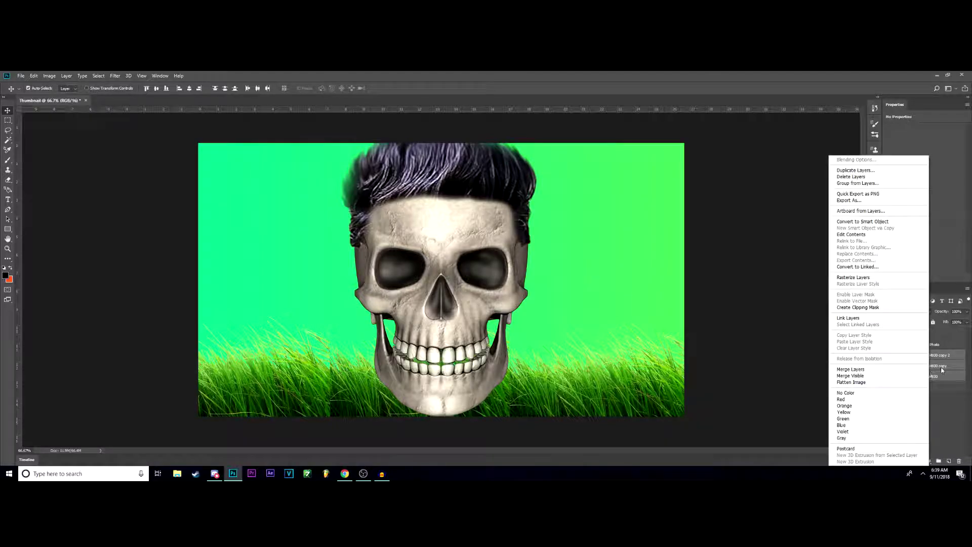
{"action": "left_click", "coordinate": [886, 369]}
{"action": "mouse_move", "coordinate": [581, 400]}
{"action": "left_mouse_down"}
{"action": "mouse_move", "coordinate": [590, 381]}
{"action": "mouse_move", "coordinate": [562, 376]}
{"action": "mouse_move", "coordinate": [583, 381]}
{"action": "mouse_move", "coordinate": [574, 400]}
{"action": "left_mouse_up"}
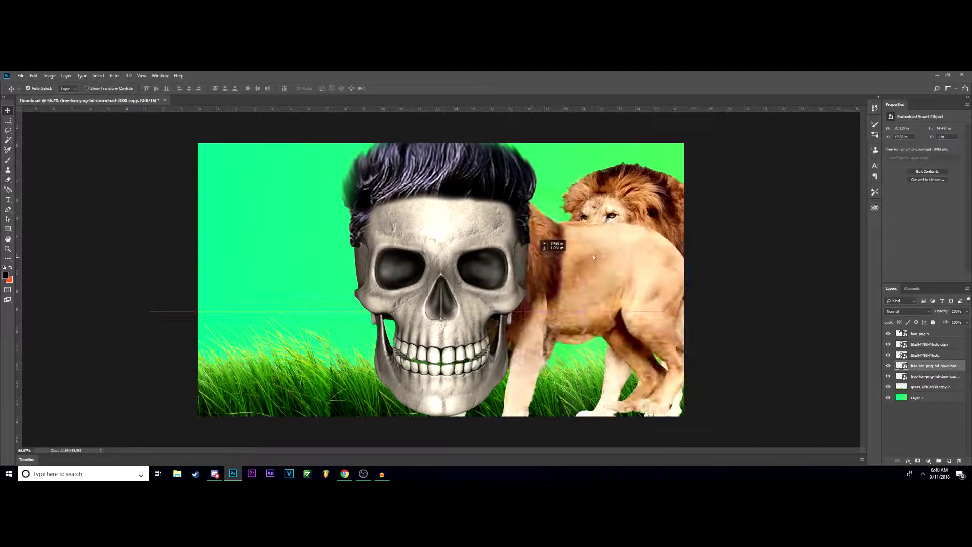
Step: Flip the duplicated lion horizontally and position it at the canvas's left edge, facing the lion on the other side
{"action": "left_click_drag", "start_coordinate": [631, 242], "coordinate": [281, 271]}
{"action": "key", "text": "ctrl+t"}
{"action": "right_click", "coordinate": [281, 269]}
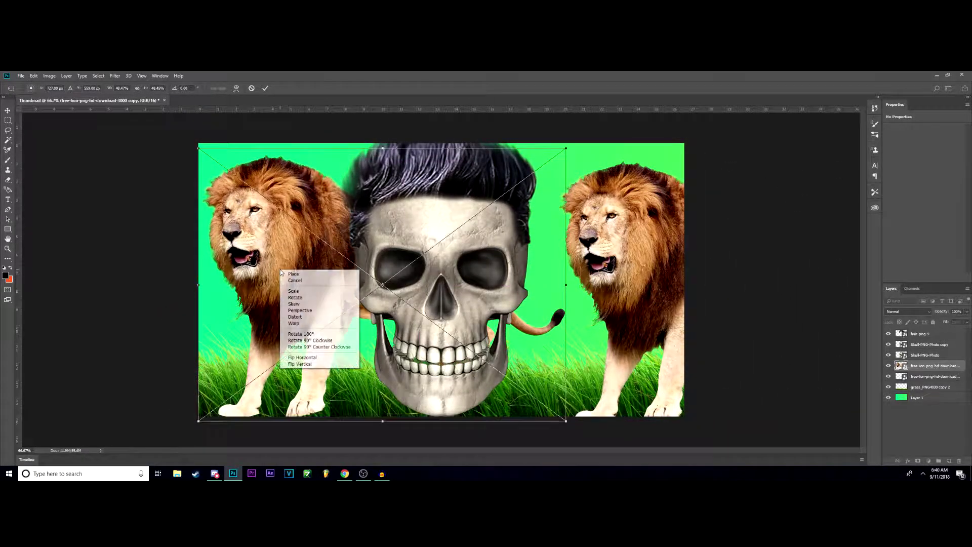
{"action": "left_click", "coordinate": [309, 357]}
{"action": "left_click_drag", "start_coordinate": [328, 300], "coordinate": [92, 293]}
{"action": "mouse_move", "coordinate": [240, 259]}
{"action": "left_mouse_down"}
{"action": "mouse_move", "coordinate": [225, 263]}
{"action": "mouse_move", "coordinate": [250, 274]}
{"action": "left_mouse_up"}
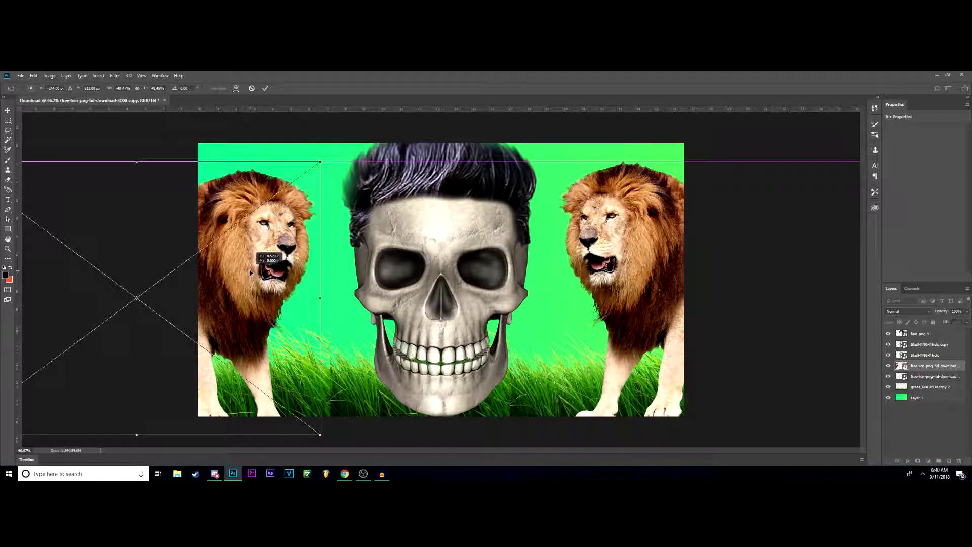
{"action": "left_click", "coordinate": [10, 116]}
{"action": "key", "text": "Return"}
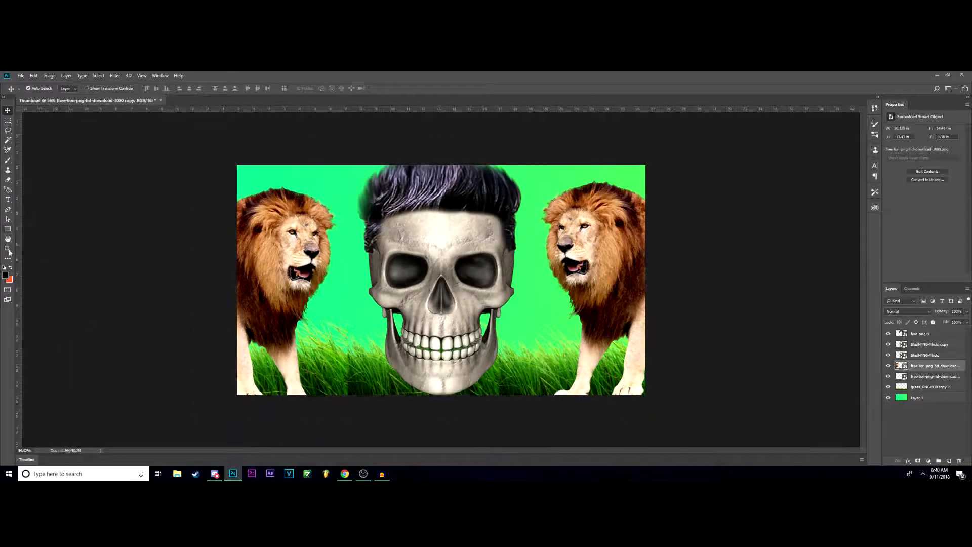
Step: Choose the Blur tool and merge the two lion layers into one layer
{"action": "left_click", "coordinate": [7, 258]}
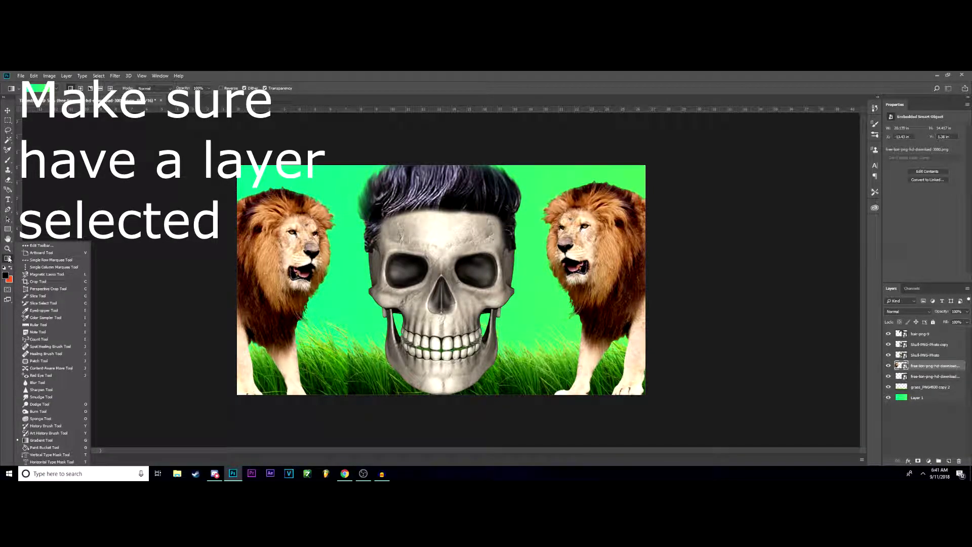
{"action": "left_click", "coordinate": [65, 381]}
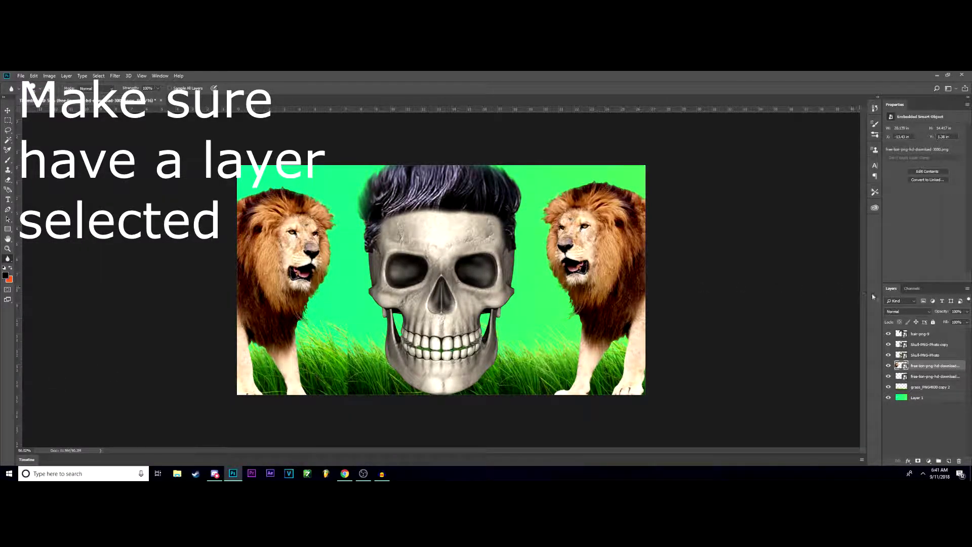
{"action": "left_click", "coordinate": [929, 376], "text": "shift"}
{"action": "right_click", "coordinate": [923, 376]}
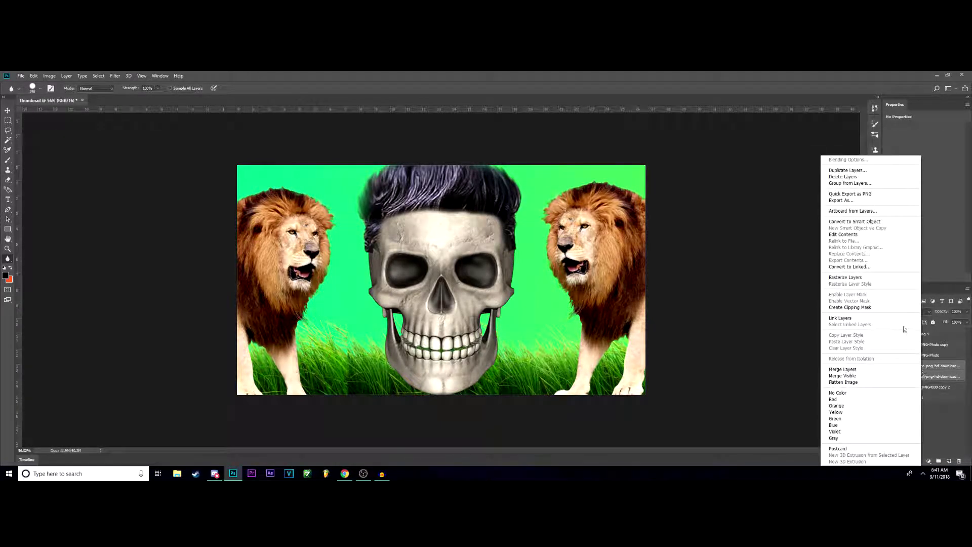
{"action": "left_click", "coordinate": [842, 370]}
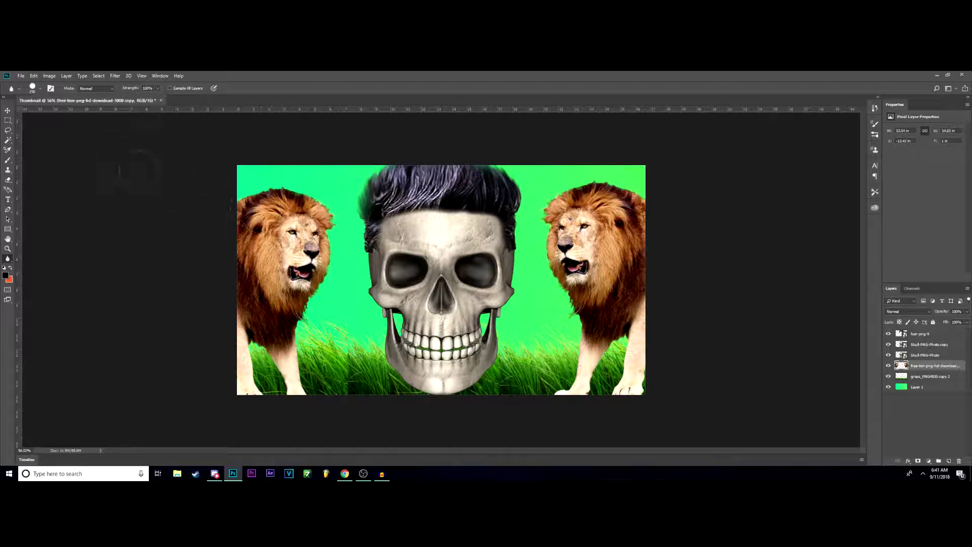
Step: Adjust the blur brush size and blur both lions on the merged lion layer
{"action": "left_click", "coordinate": [43, 89]}
{"action": "left_click_drag", "start_coordinate": [78, 113], "coordinate": [82, 116]}
{"action": "mouse_move", "coordinate": [238, 186]}
{"action": "left_mouse_down"}
{"action": "mouse_move", "coordinate": [229, 273]}
{"action": "mouse_move", "coordinate": [236, 395]}
{"action": "mouse_move", "coordinate": [327, 390]}
{"action": "left_mouse_up"}
{"action": "mouse_move", "coordinate": [702, 189]}
{"action": "left_mouse_down"}
{"action": "mouse_move", "coordinate": [600, 196]}
{"action": "mouse_move", "coordinate": [294, 310]}
{"action": "mouse_move", "coordinate": [520, 375]}
{"action": "left_mouse_up"}
{"action": "left_click_drag", "start_coordinate": [386, 373], "coordinate": [534, 347]}
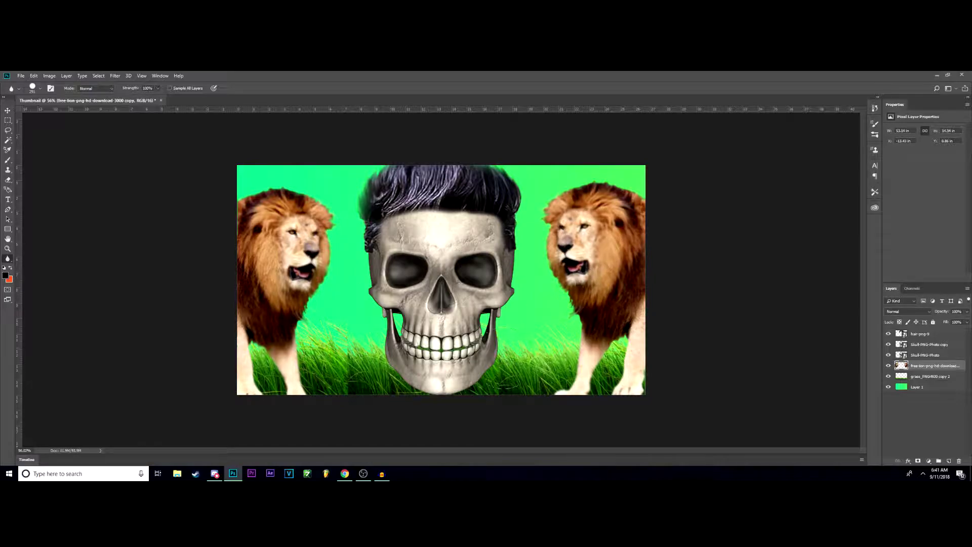
{"action": "key", "text": "v"}
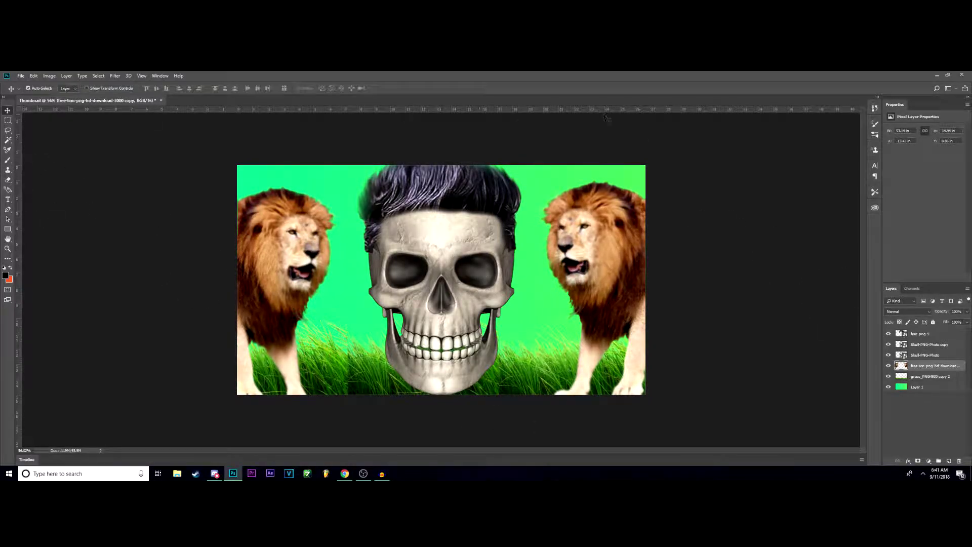
{"action": "scroll", "coordinate": [630, 347], "scroll_direction": "up", "scroll_amount": 3}
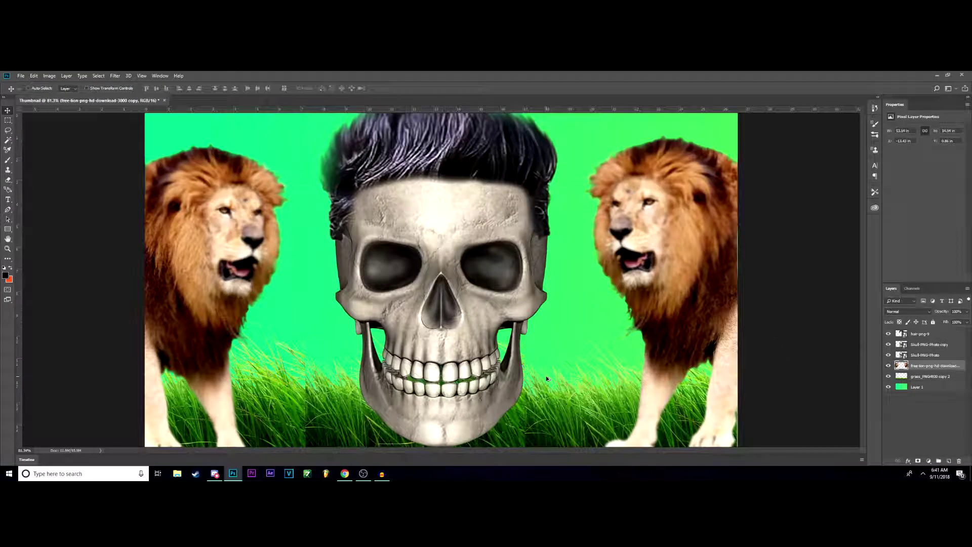
{"action": "scroll", "coordinate": [547, 379], "scroll_direction": "up", "scroll_amount": 5}
{"action": "scroll", "coordinate": [547, 379], "scroll_direction": "down", "scroll_amount": 5}
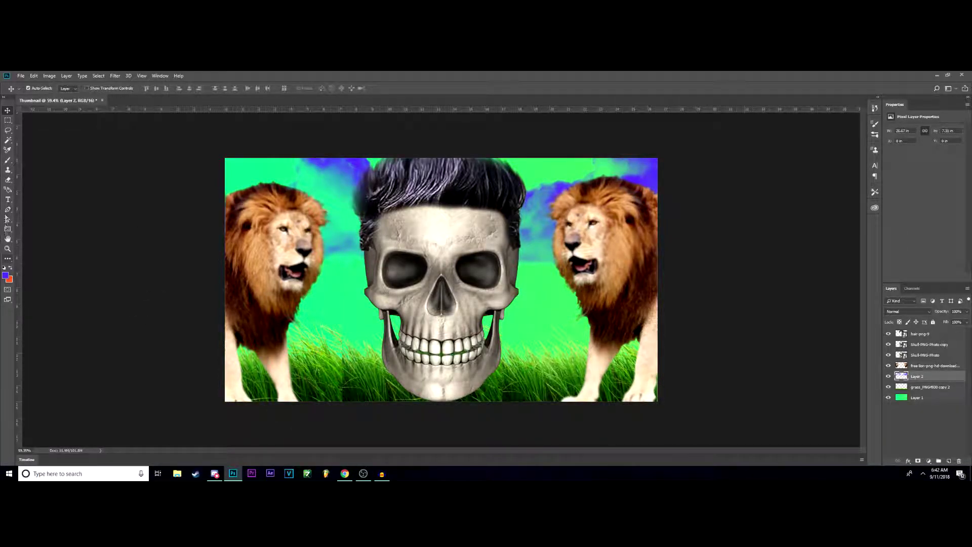
Step: Start a new text layer on the canvas and set its text colour to white
{"action": "left_click", "coordinate": [8, 200]}
{"action": "left_click", "coordinate": [333, 267]}
{"action": "left_click", "coordinate": [289, 91]}
{"action": "left_click_drag", "start_coordinate": [674, 162], "coordinate": [555, 76]}
{"action": "left_click", "coordinate": [801, 115]}
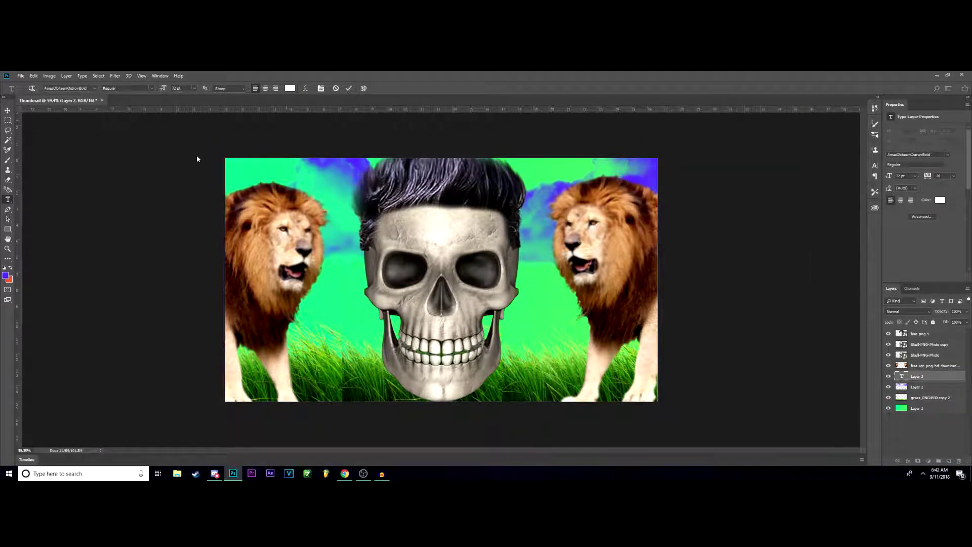
{"action": "left_click", "coordinate": [94, 89]}
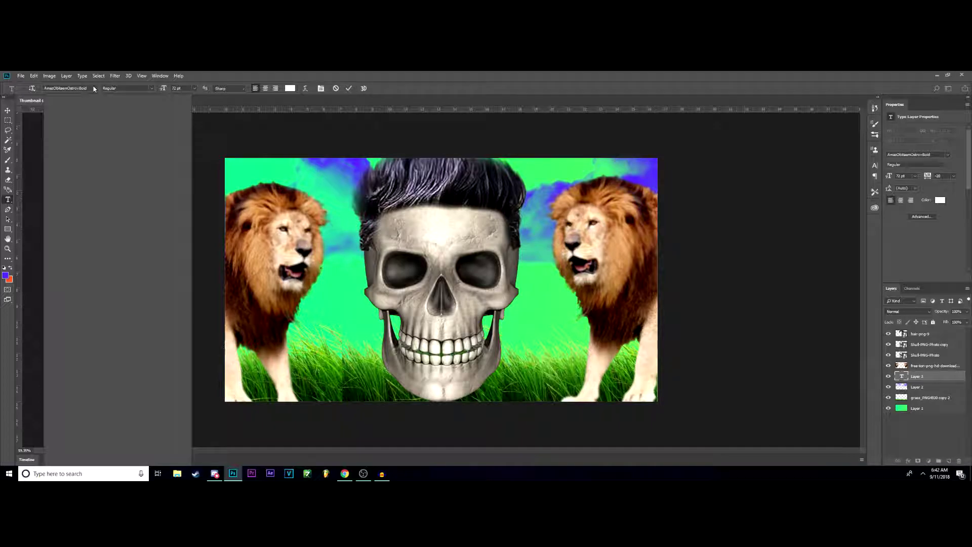
{"action": "left_click", "coordinate": [91, 113]}
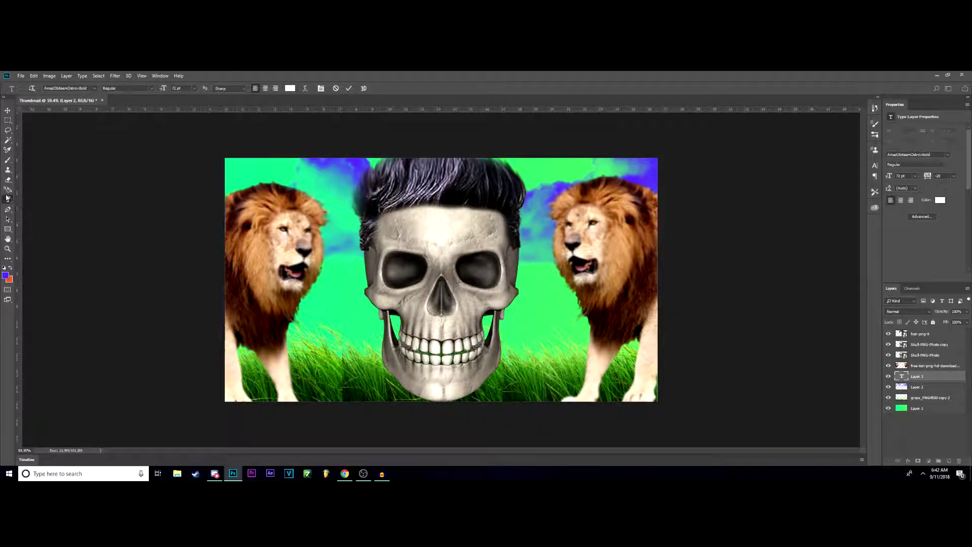
{"action": "key", "text": "Escape"}
Step: Place text between the left lion and the skull, colour it white (ffffff) and enter SKELETON
{"action": "left_click", "coordinate": [318, 259]}
{"action": "left_click", "coordinate": [290, 88]}
{"action": "type", "text": "ffffff"}
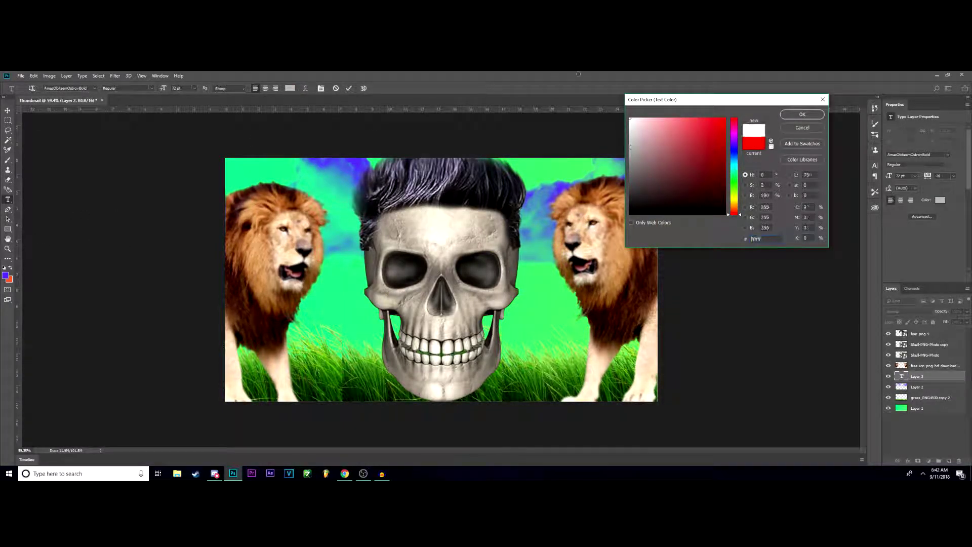
{"action": "left_click", "coordinate": [802, 114]}
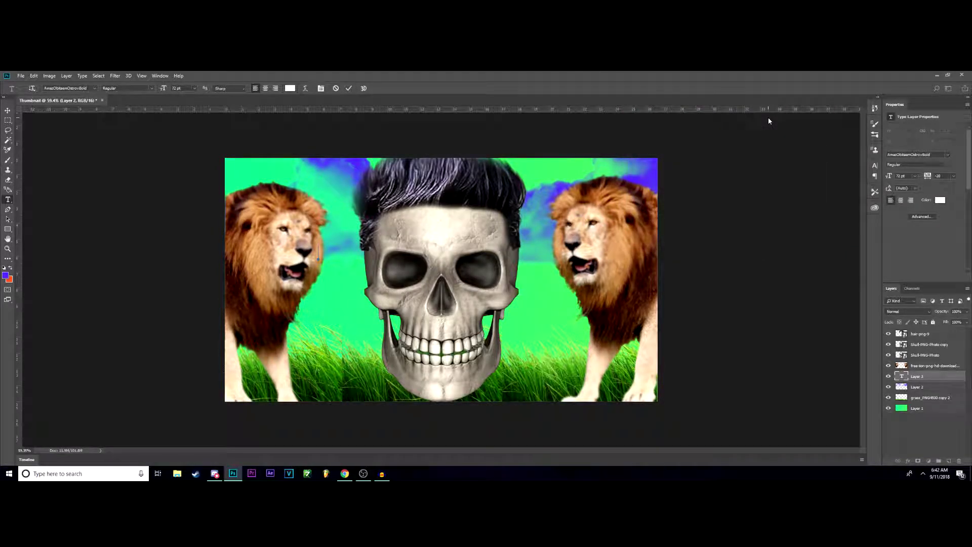
{"action": "left_click", "coordinate": [291, 88]}
{"action": "type", "text": "ff0000ffffff"}
{"action": "left_click", "coordinate": [806, 116]}
{"action": "type", "text": "SKEL"}
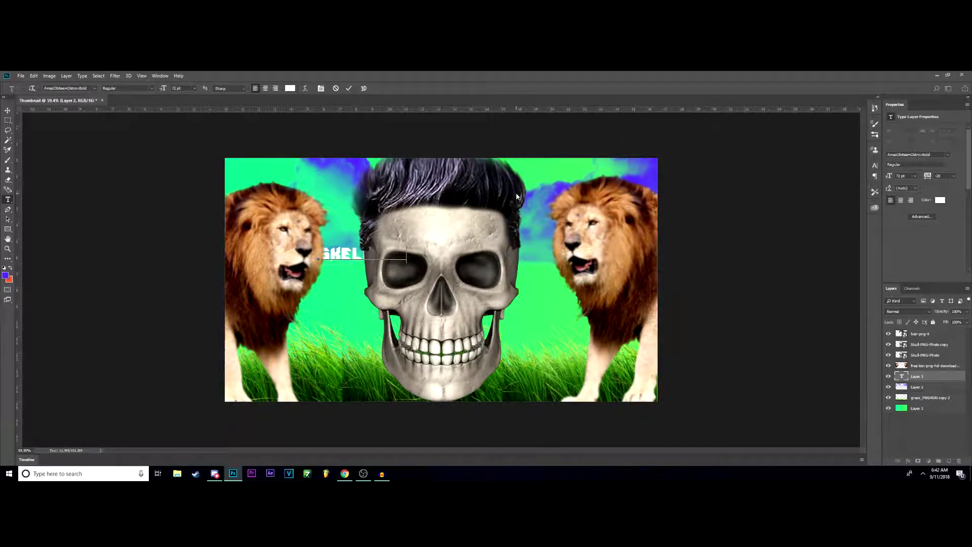
{"action": "left_click", "coordinate": [8, 111]}
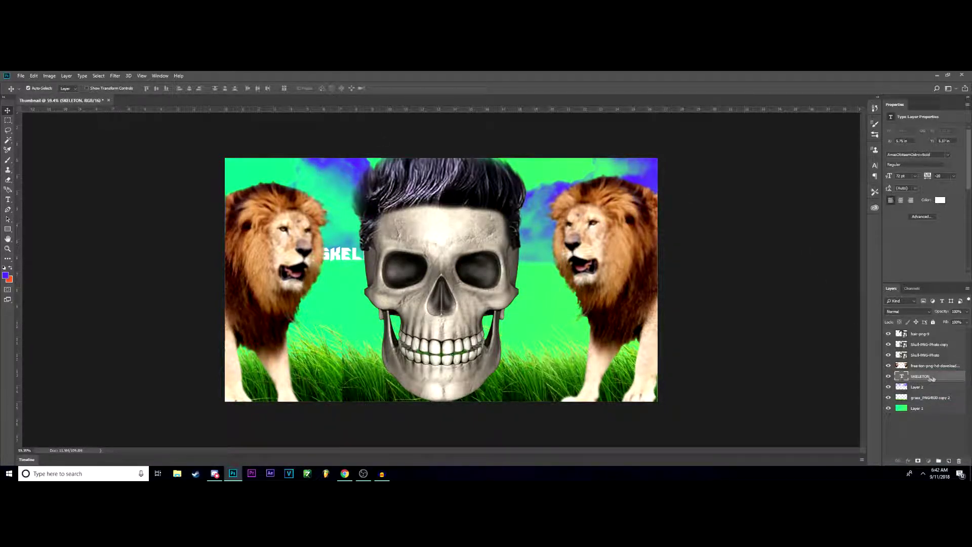
Step: Move the SKELETON layer to the top of the layer stack and position the text over the skull's nose
{"action": "left_click_drag", "start_coordinate": [922, 380], "coordinate": [923, 404]}
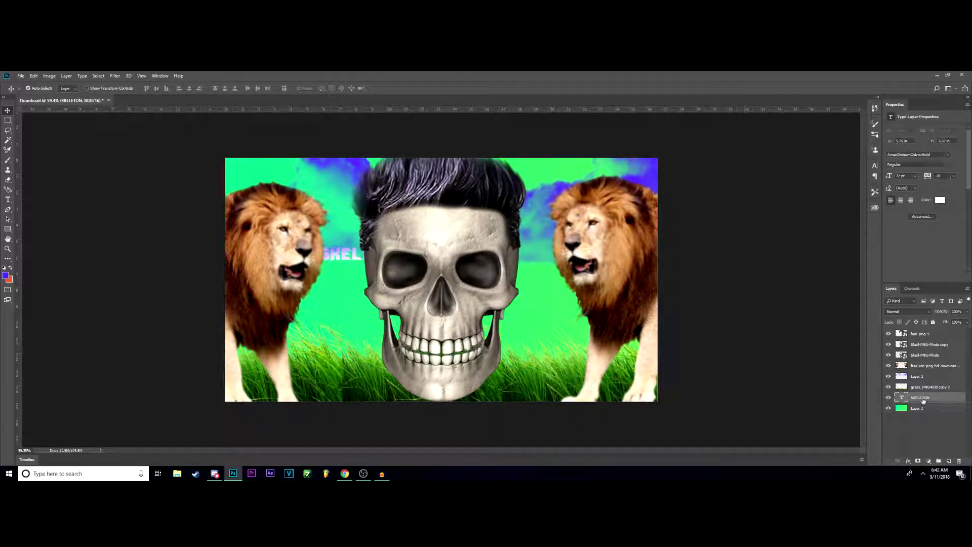
{"action": "left_click_drag", "start_coordinate": [927, 335], "coordinate": [930, 332]}
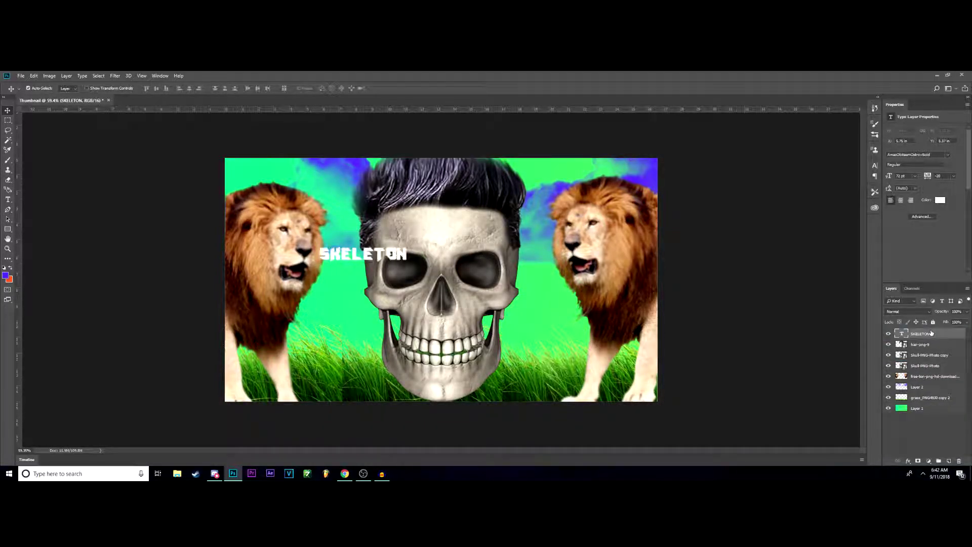
{"action": "left_click_drag", "start_coordinate": [373, 257], "coordinate": [446, 303]}
Step: Stretch the SKELETON text wide and tall with Free Transform so it reaches over both lions, and centre it horizontally on the canvas
{"action": "key", "text": "ctrl+t"}
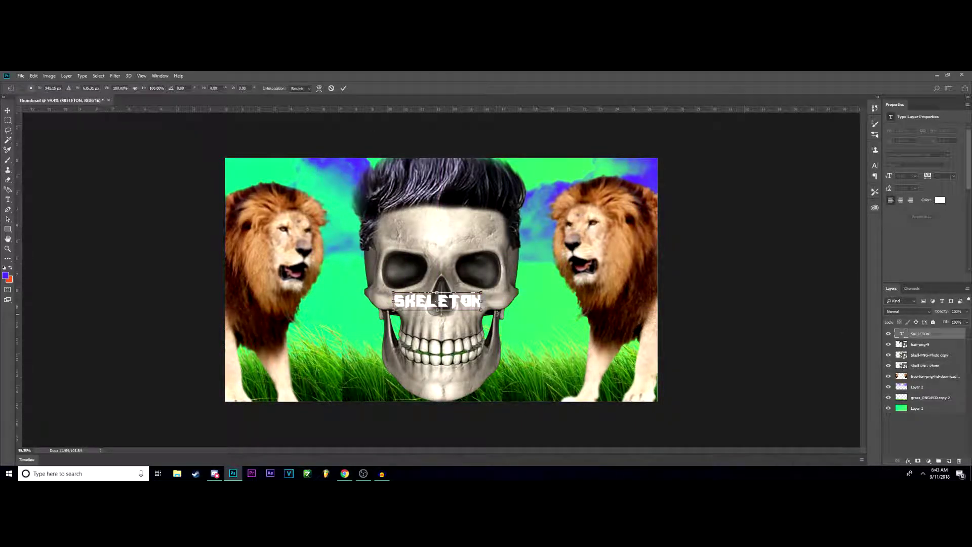
{"action": "left_click_drag", "start_coordinate": [482, 309], "coordinate": [573, 349]}
{"action": "left_click_drag", "start_coordinate": [393, 292], "coordinate": [298, 243]}
{"action": "mouse_move", "coordinate": [468, 322]}
{"action": "left_mouse_down"}
{"action": "mouse_move", "coordinate": [465, 310]}
{"action": "mouse_move", "coordinate": [473, 312]}
{"action": "left_mouse_up"}
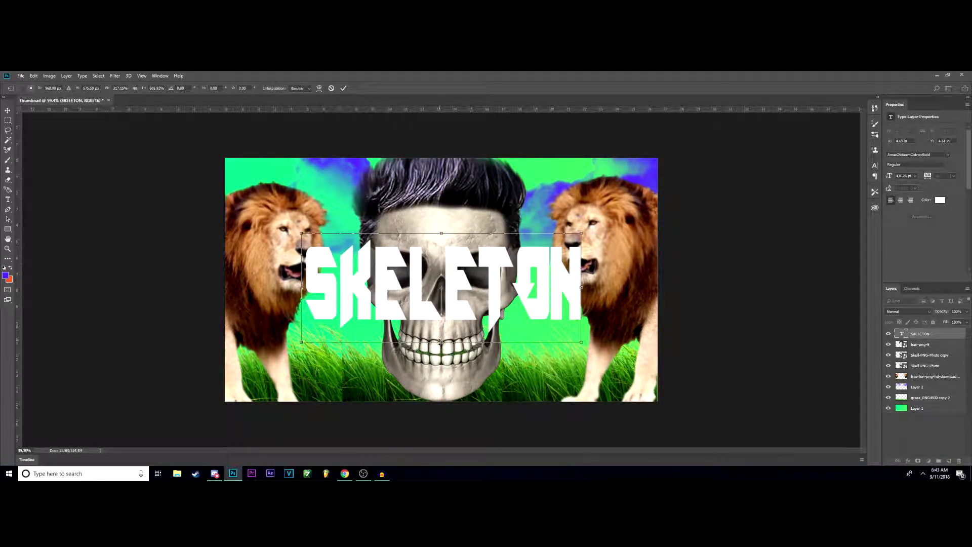
{"action": "left_click_drag", "start_coordinate": [441, 340], "coordinate": [441, 335]}
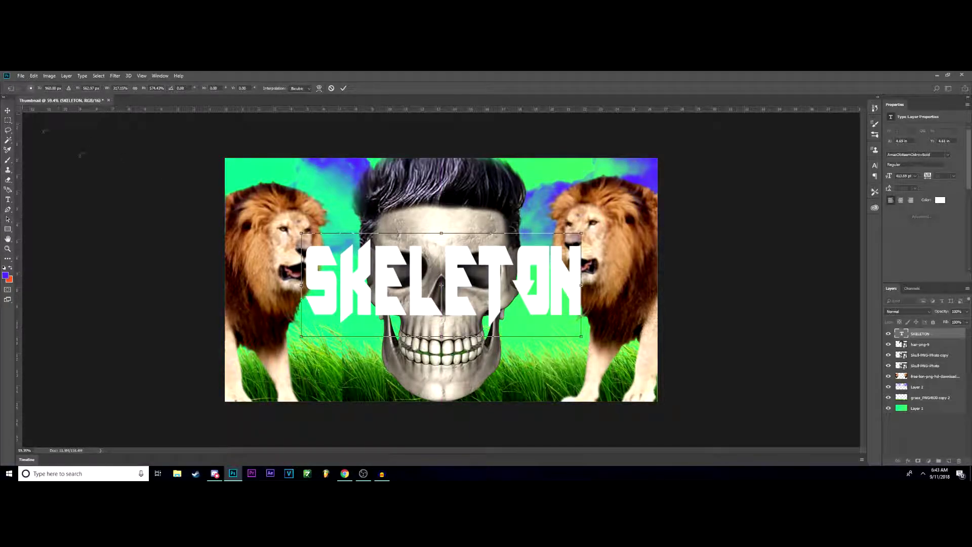
{"action": "left_click_drag", "start_coordinate": [301, 286], "coordinate": [274, 285]}
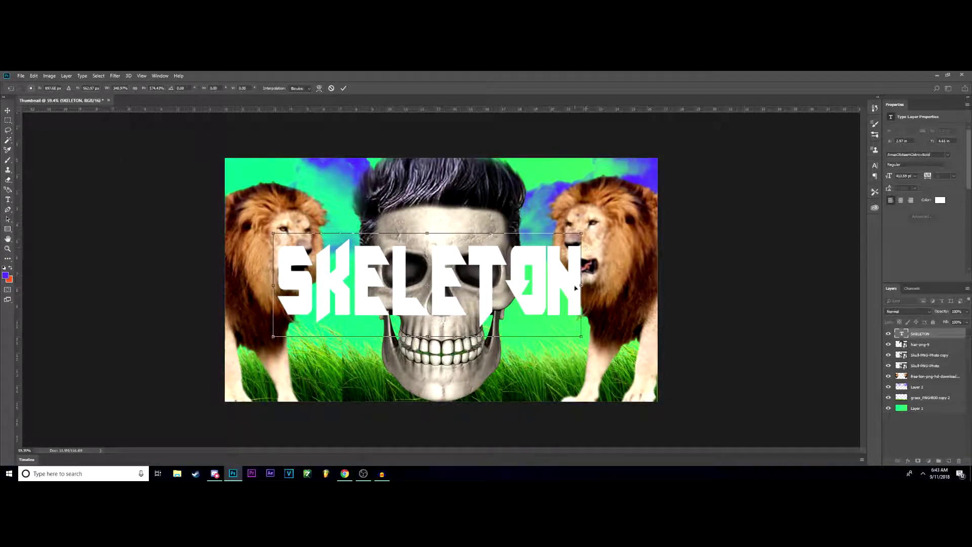
{"action": "left_click_drag", "start_coordinate": [580, 285], "coordinate": [626, 285]}
{"action": "left_click_drag", "start_coordinate": [471, 286], "coordinate": [463, 287]}
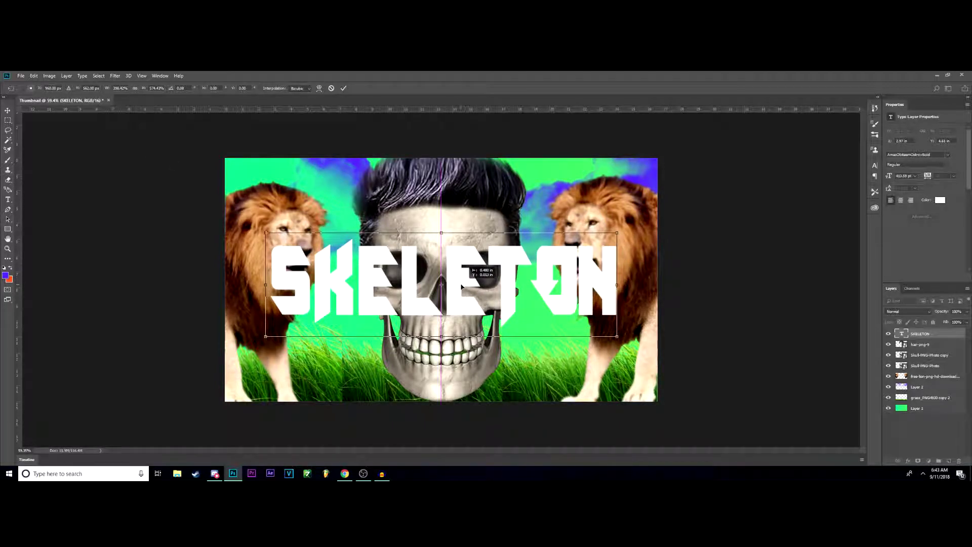
{"action": "left_click", "coordinate": [9, 121]}
{"action": "left_click", "coordinate": [446, 222]}
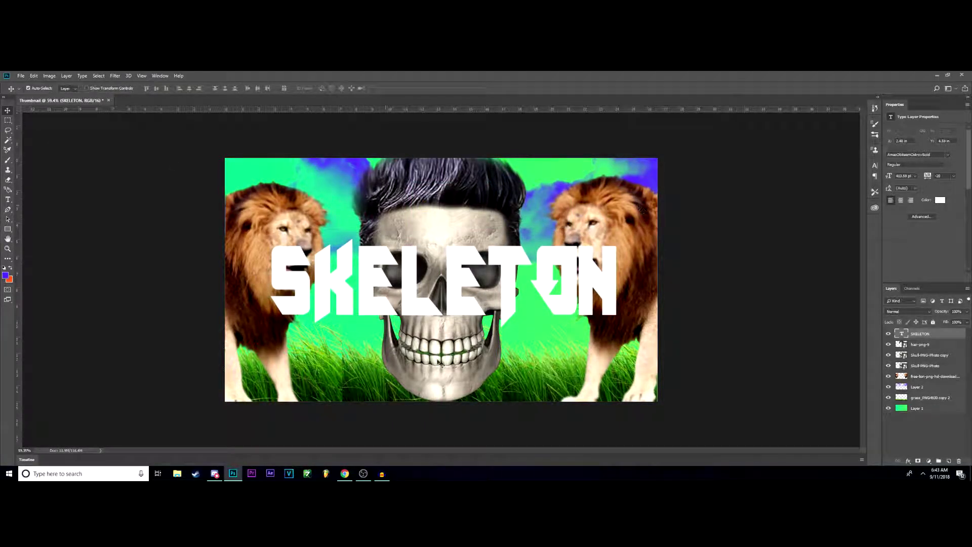
{"action": "right_click", "coordinate": [919, 339]}
{"action": "left_click", "coordinate": [747, 75]}
{"action": "right_click", "coordinate": [922, 338]}
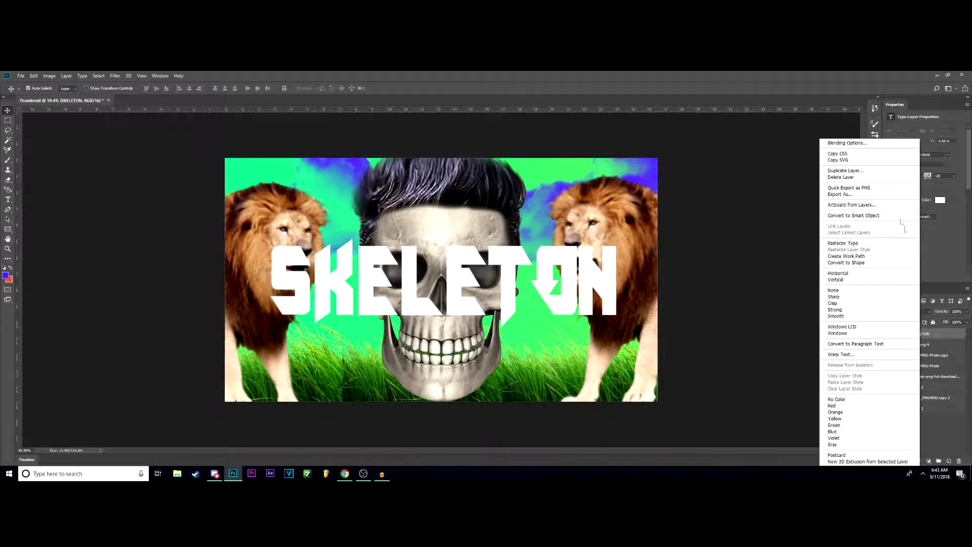
{"action": "left_click", "coordinate": [936, 336]}
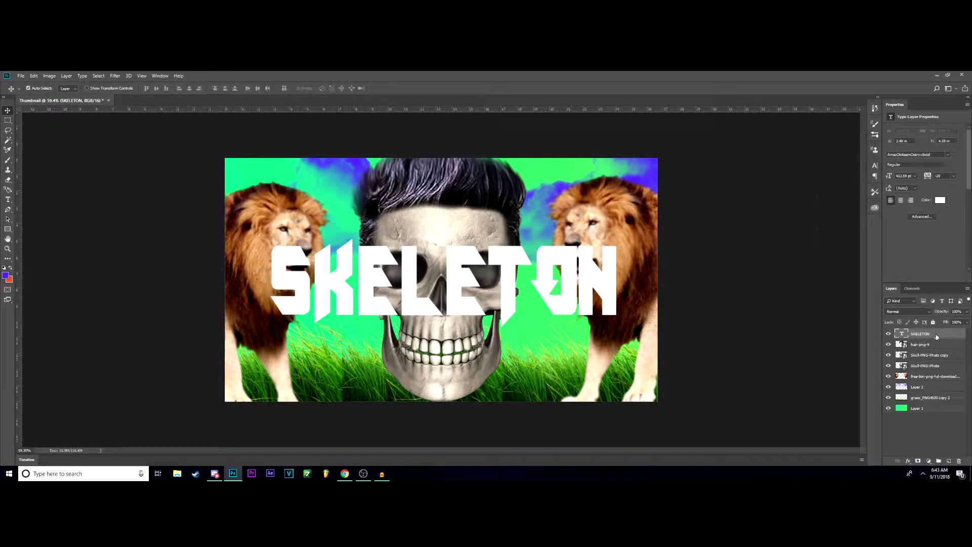
Step: Apply a pale gold preset layer style with bevel, stroke, gradient overlay and drop shadow to the SKELETON text
{"action": "right_click", "coordinate": [936, 336]}
{"action": "left_click", "coordinate": [855, 147]}
{"action": "left_click", "coordinate": [637, 110]}
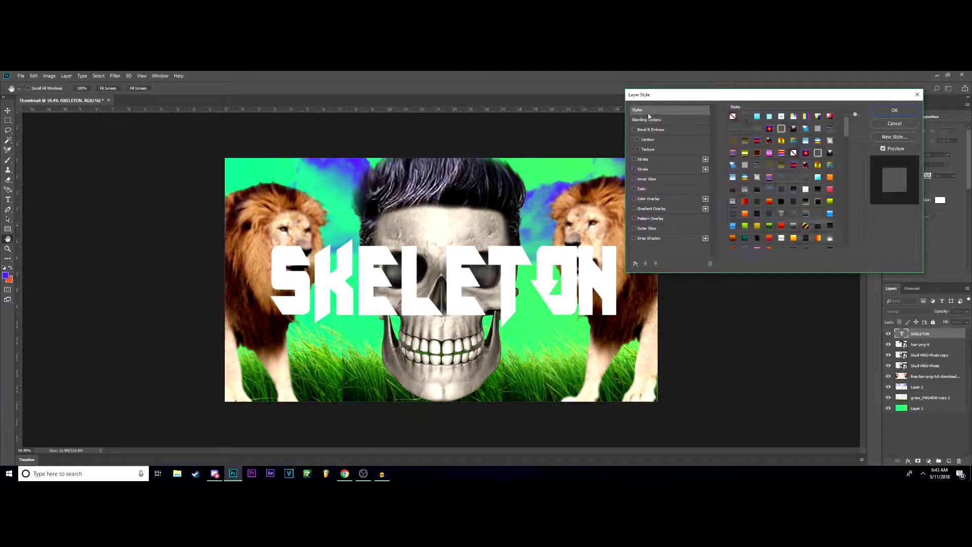
{"action": "left_click_drag", "start_coordinate": [846, 138], "coordinate": [840, 237]}
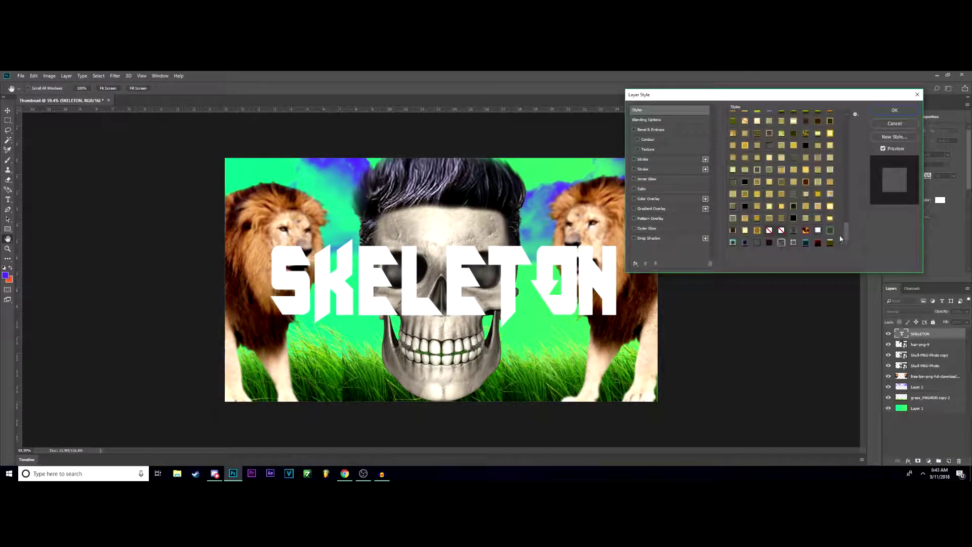
{"action": "left_click", "coordinate": [755, 228]}
{"action": "left_click", "coordinate": [755, 233]}
{"action": "left_click", "coordinate": [746, 231]}
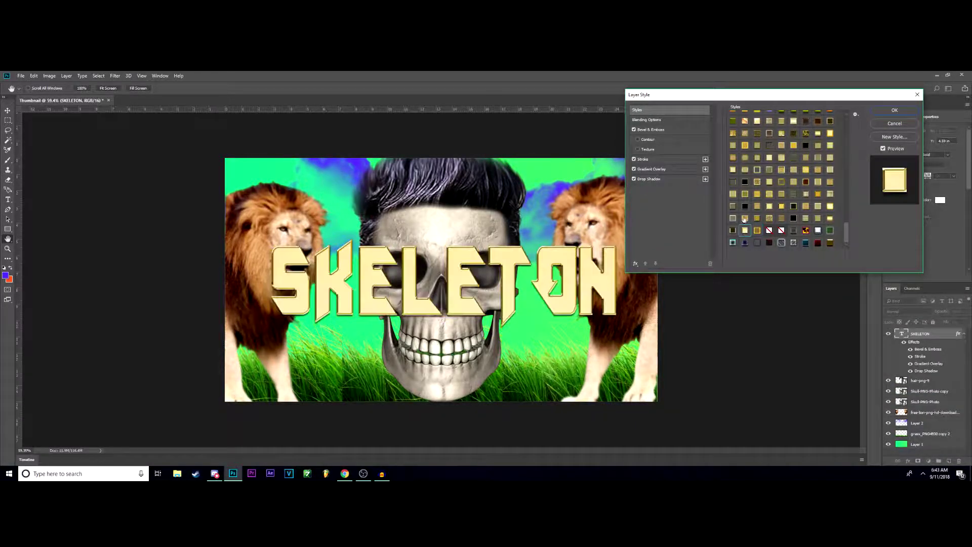
{"action": "left_click", "coordinate": [745, 219]}
{"action": "left_click", "coordinate": [745, 230]}
{"action": "left_click", "coordinate": [916, 114]}
{"action": "key", "text": "v"}
Step: Inspect the styled SKELETON title at several zoom levels, undoing and redoing the last change to compare
{"action": "scroll", "coordinate": [610, 295], "scroll_direction": "down", "scroll_amount": 5}
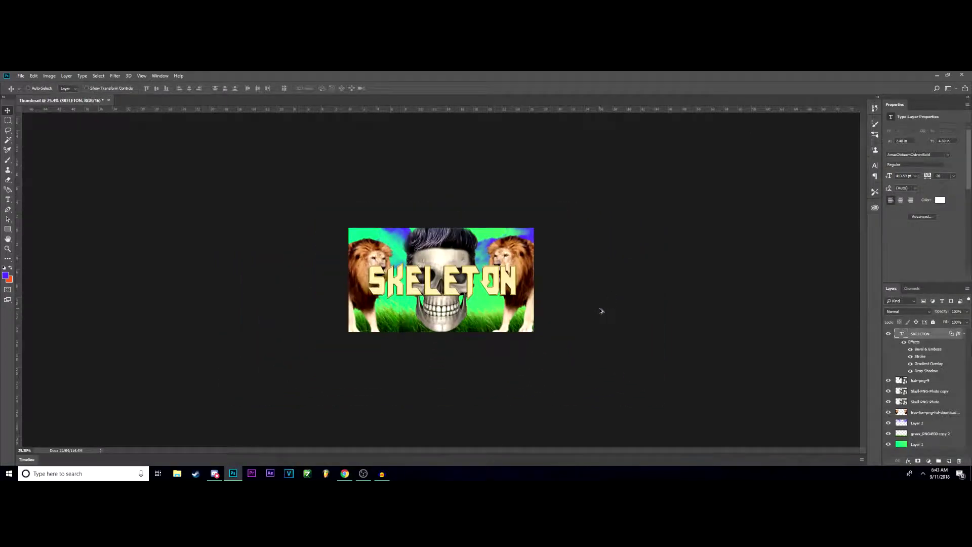
{"action": "scroll", "coordinate": [577, 313], "scroll_direction": "up", "scroll_amount": 9}
{"action": "scroll", "coordinate": [582, 313], "scroll_direction": "down", "scroll_amount": 8}
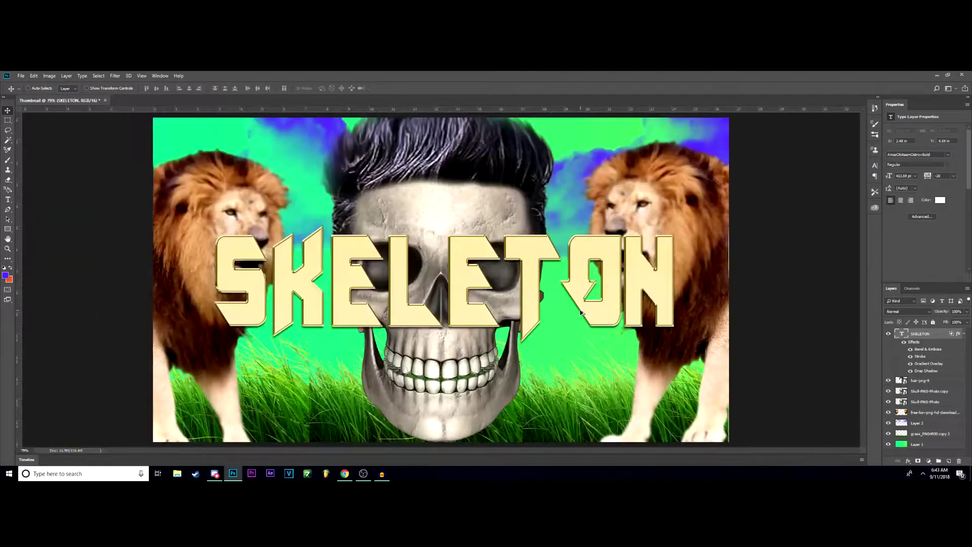
{"action": "scroll", "coordinate": [581, 313], "scroll_direction": "down", "scroll_amount": 3}
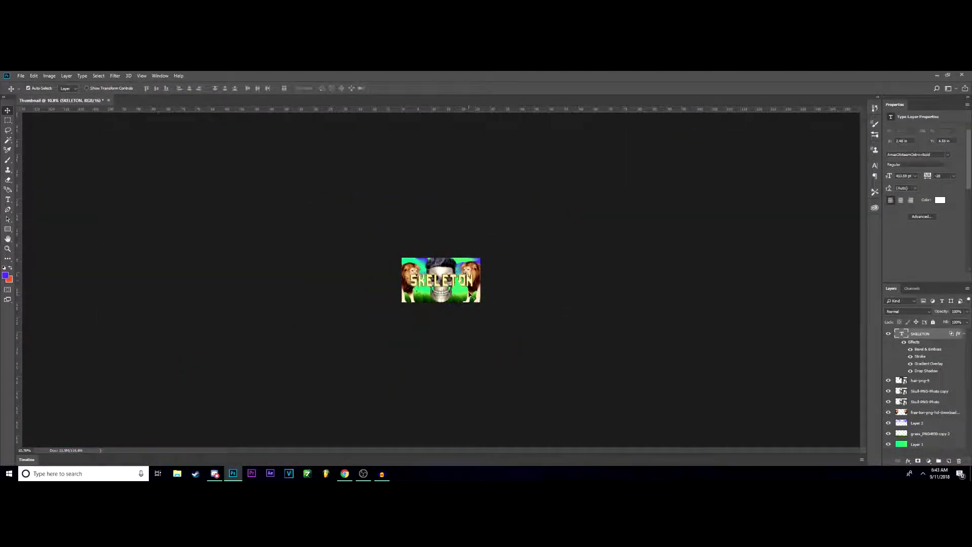
{"action": "key", "text": "ctrl+z"}
{"action": "left_click", "coordinate": [34, 76]}
{"action": "left_click", "coordinate": [40, 87]}
{"action": "scroll", "coordinate": [483, 339], "scroll_direction": "up", "scroll_amount": 6}
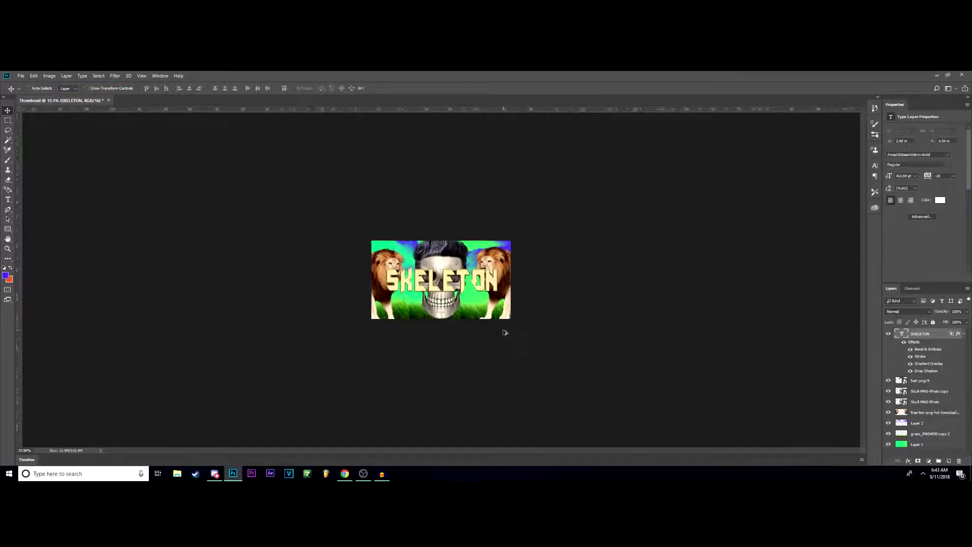
{"action": "scroll", "coordinate": [722, 327], "scroll_direction": "down", "scroll_amount": 2}
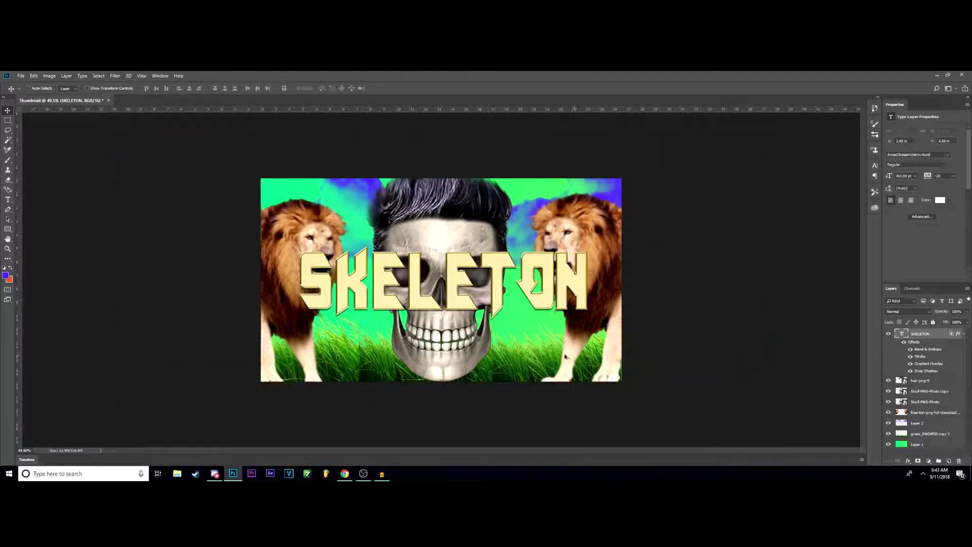
Step: Duplicate the SKELETON text layer and offset the copy slightly upward from the original
{"action": "key", "text": "ctrl+j"}
{"action": "left_click_drag", "start_coordinate": [418, 303], "coordinate": [422, 289]}
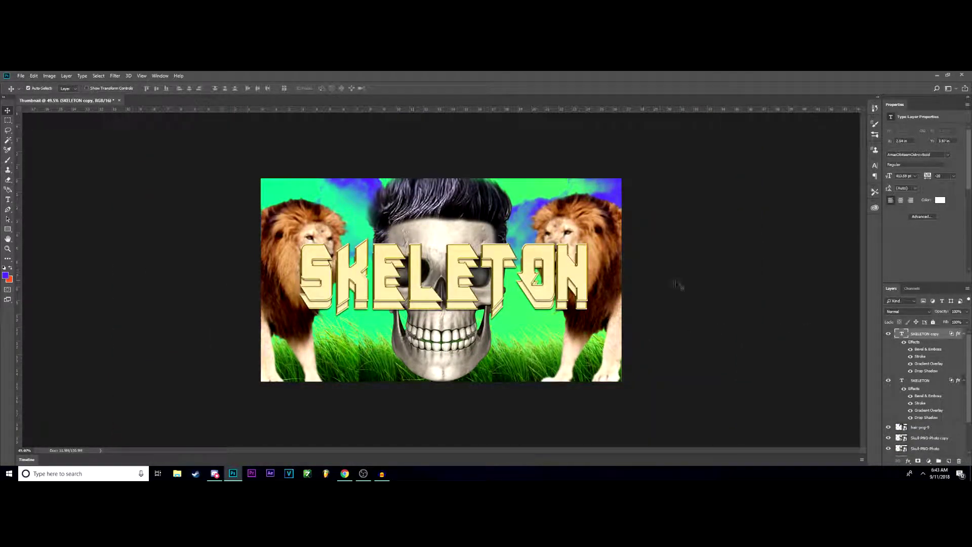
Step: Open the preset layer styles for the SKELETON copy and try dark presets on it
{"action": "right_click", "coordinate": [916, 334]}
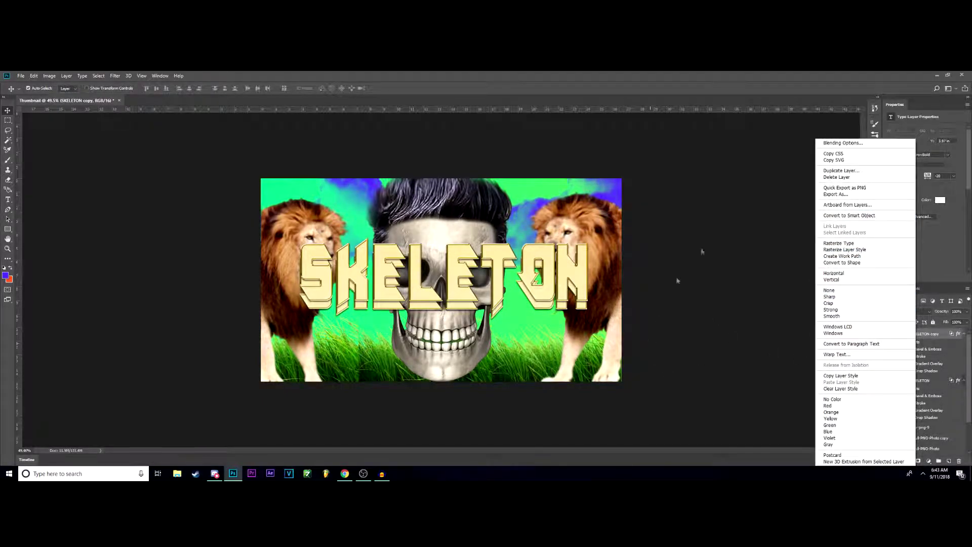
{"action": "left_click", "coordinate": [843, 143]}
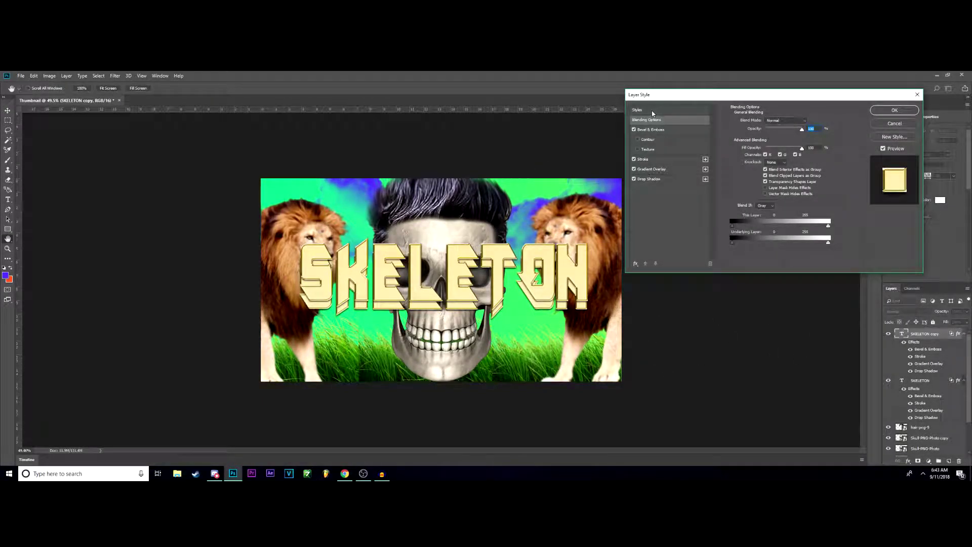
{"action": "left_click", "coordinate": [652, 110]}
{"action": "scroll", "coordinate": [795, 186], "scroll_direction": "down", "scroll_amount": 1}
{"action": "left_click", "coordinate": [783, 202]}
{"action": "left_click", "coordinate": [783, 212]}
{"action": "left_click", "coordinate": [798, 224]}
{"action": "scroll", "coordinate": [800, 224], "scroll_direction": "down", "scroll_amount": 3}
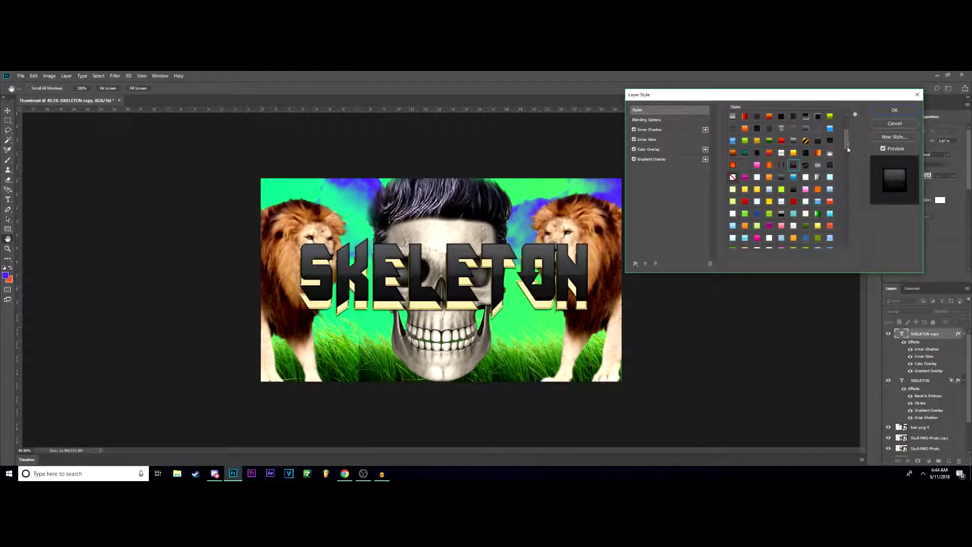
Step: Compare further preset styles on the SKELETON copy and apply the red-to-yellow gradient preset
{"action": "left_click_drag", "start_coordinate": [848, 148], "coordinate": [848, 209]}
{"action": "left_click", "coordinate": [795, 201]}
{"action": "left_click", "coordinate": [783, 202]}
{"action": "left_click", "coordinate": [772, 201]}
{"action": "left_click", "coordinate": [759, 201]}
{"action": "left_click", "coordinate": [759, 213]}
{"action": "left_click", "coordinate": [747, 226]}
{"action": "scroll", "coordinate": [740, 248], "scroll_direction": "down", "scroll_amount": 1}
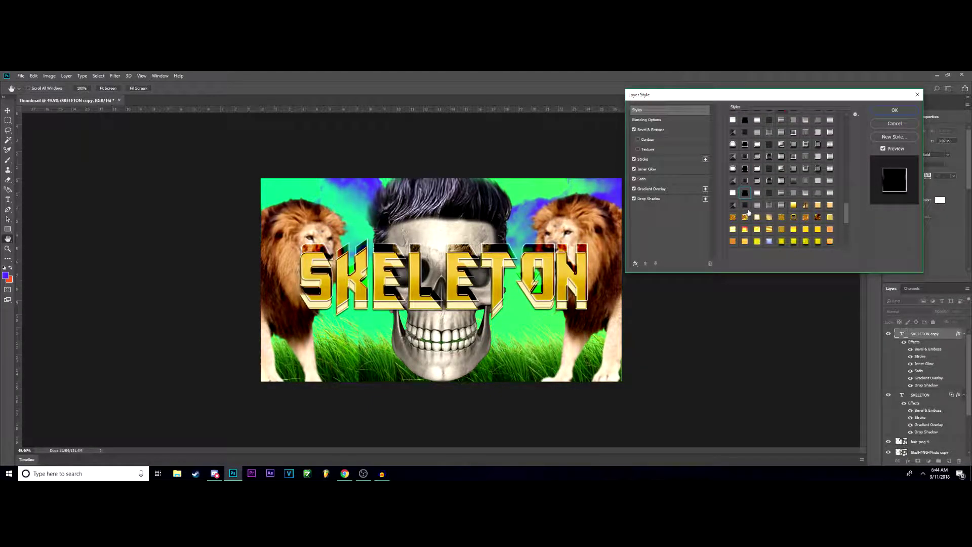
{"action": "left_click", "coordinate": [745, 229]}
{"action": "left_click", "coordinate": [757, 229]}
{"action": "left_click", "coordinate": [745, 229]}
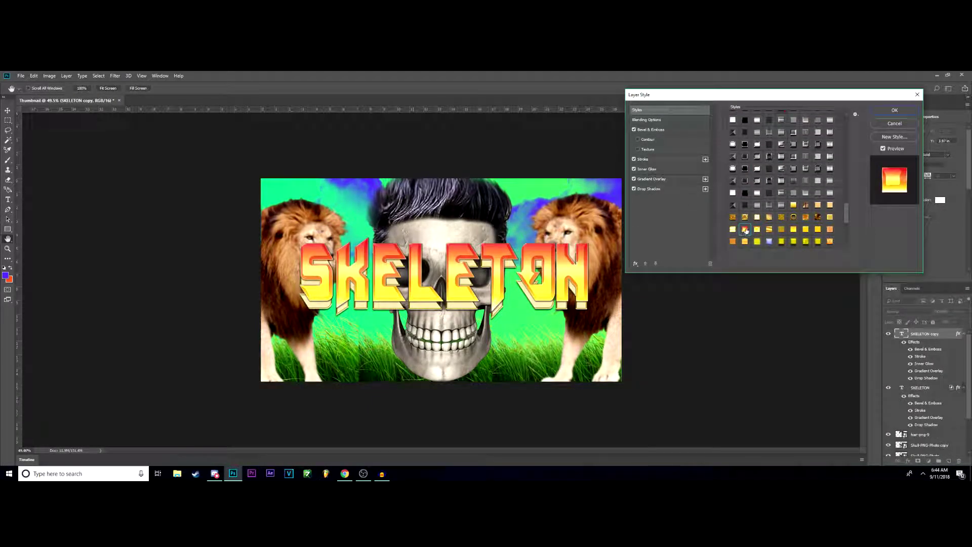
{"action": "left_click", "coordinate": [895, 110]}
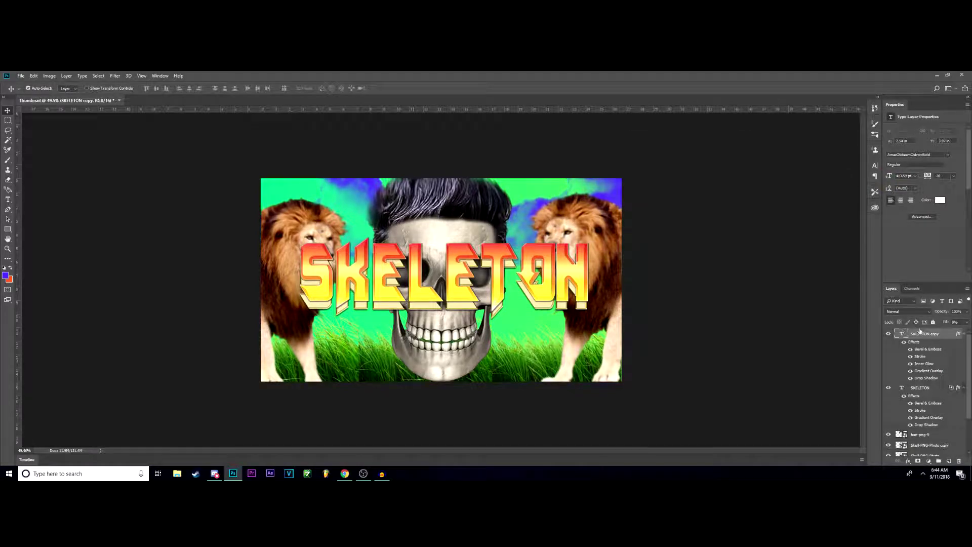
Step: Put the red-to-yellow SKELETON copy beneath the original text layer and shift the pale gold text up and slightly right of it
{"action": "left_click_drag", "start_coordinate": [921, 334], "coordinate": [932, 388]}
{"action": "left_click_drag", "start_coordinate": [466, 299], "coordinate": [456, 293]}
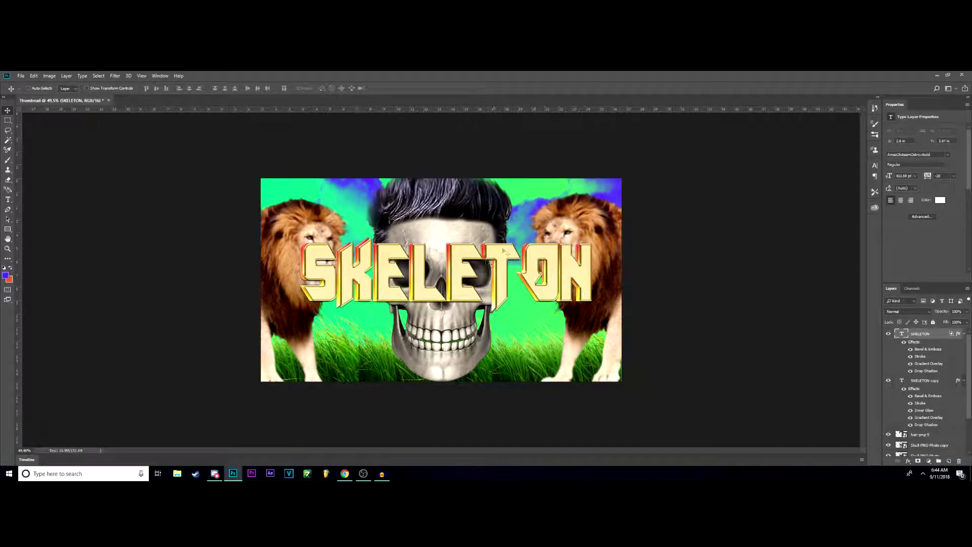
{"action": "scroll", "coordinate": [463, 278], "scroll_direction": "down", "scroll_amount": 4}
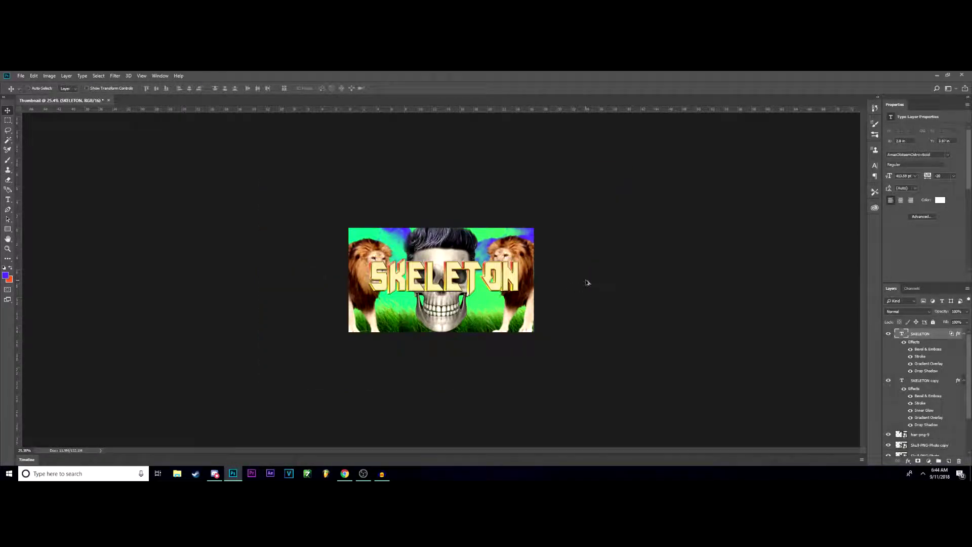
{"action": "scroll", "coordinate": [539, 302], "scroll_direction": "up", "scroll_amount": 5}
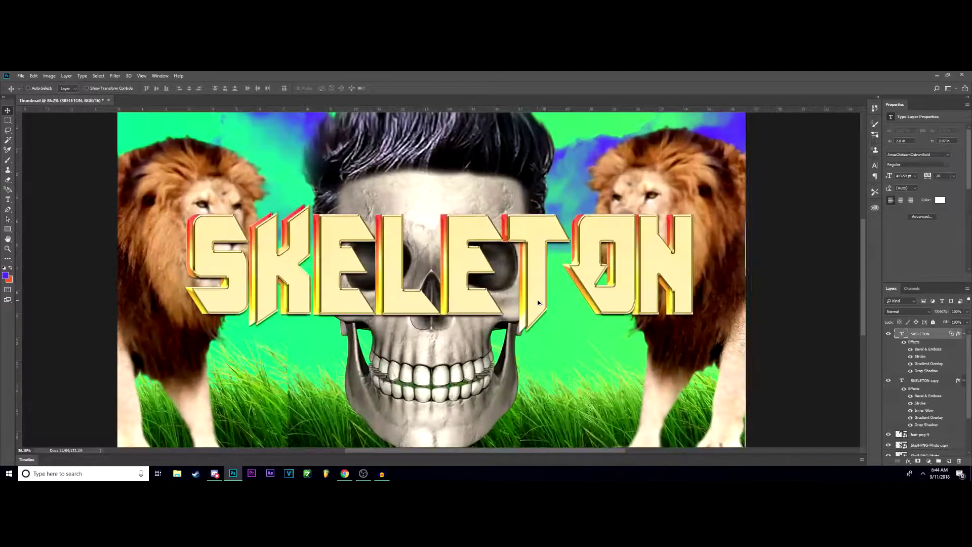
{"action": "scroll", "coordinate": [540, 299], "scroll_direction": "down", "scroll_amount": 3}
{"action": "scroll", "coordinate": [538, 299], "scroll_direction": "up", "scroll_amount": 4}
{"action": "scroll", "coordinate": [538, 298], "scroll_direction": "down", "scroll_amount": 3}
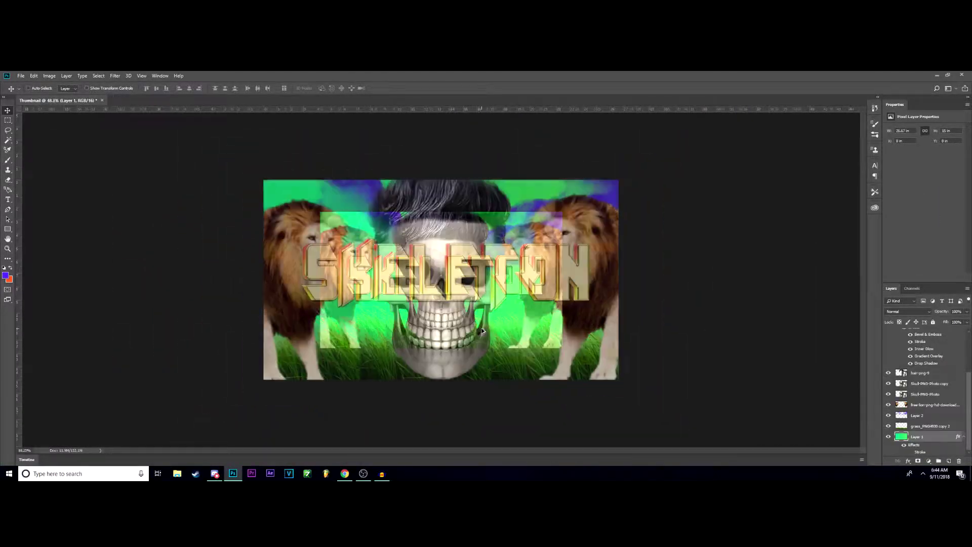
Step: Hide the lion image layer so that only the skull, grass, clouds and text show
{"action": "scroll", "coordinate": [506, 336], "scroll_direction": "down", "scroll_amount": 5}
{"action": "scroll", "coordinate": [516, 334], "scroll_direction": "up", "scroll_amount": 4}
{"action": "scroll", "coordinate": [518, 332], "scroll_direction": "up", "scroll_amount": 4}
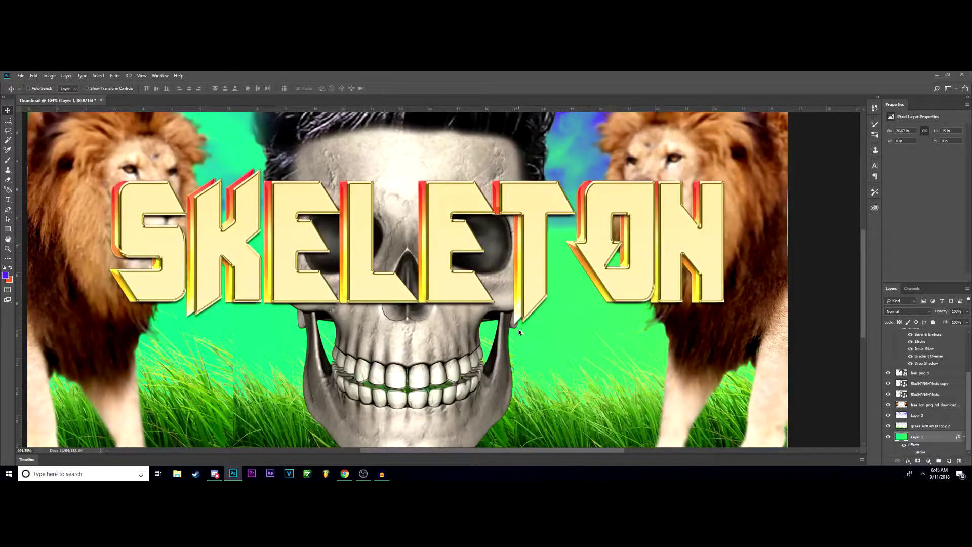
{"action": "scroll", "coordinate": [519, 329], "scroll_direction": "down", "scroll_amount": 2}
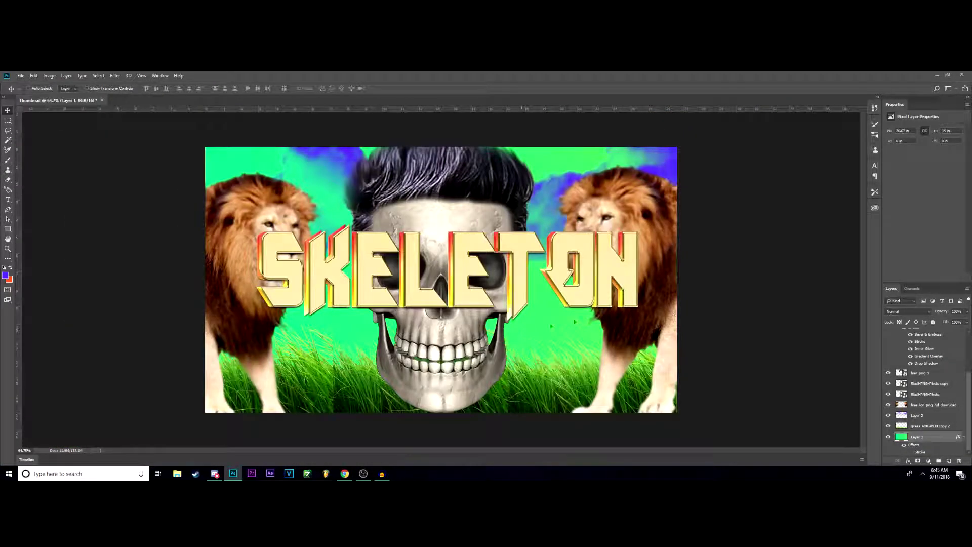
{"action": "left_click", "coordinate": [888, 405]}
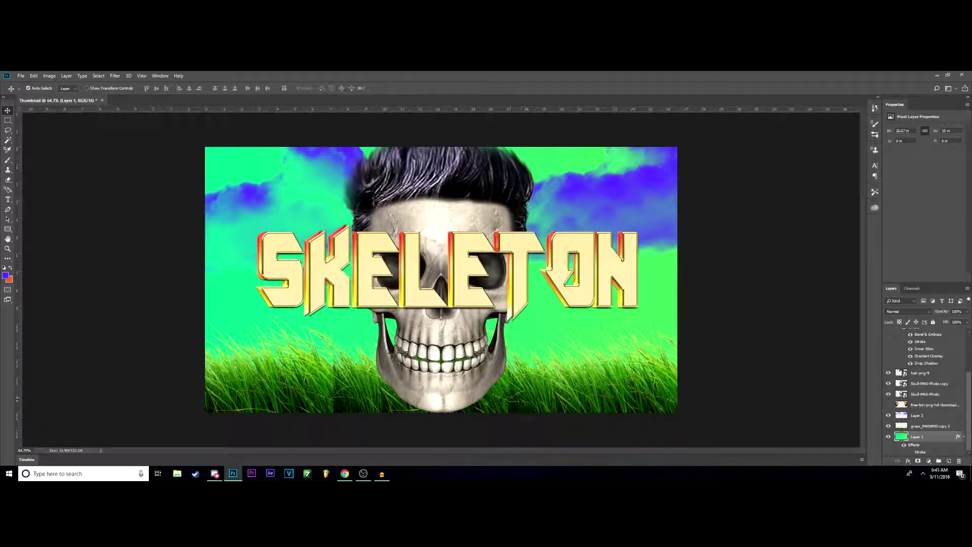
Step: Switch to Chrome and search Google Images for "fire png"
{"action": "left_click", "coordinate": [345, 473]}
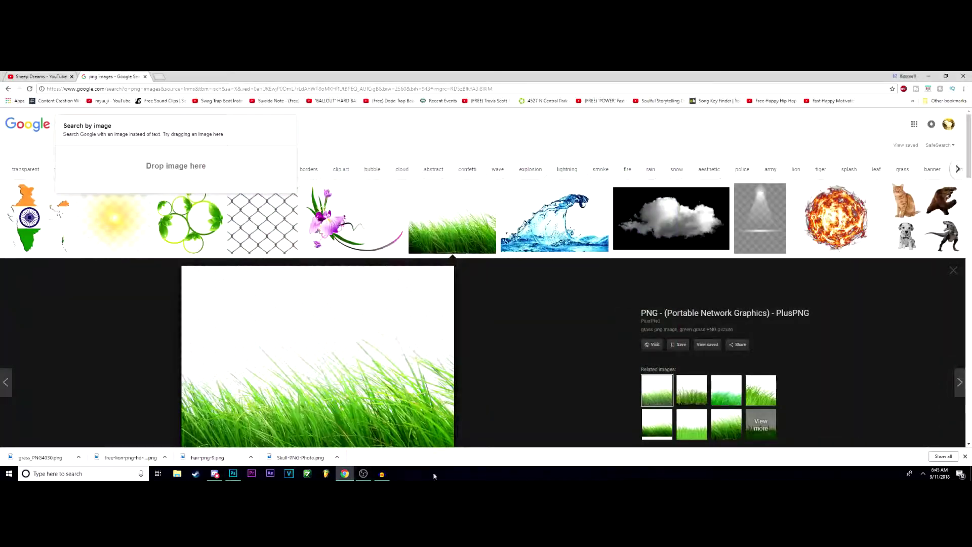
{"action": "scroll", "coordinate": [223, 274], "scroll_direction": "down", "scroll_amount": 12}
{"action": "scroll", "coordinate": [202, 261], "scroll_direction": "up", "scroll_amount": 12}
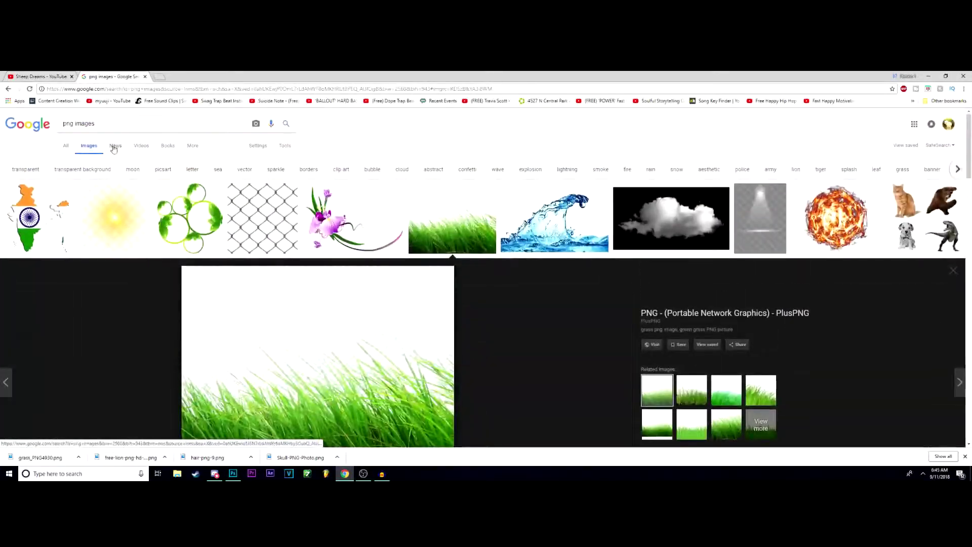
{"action": "key", "text": "F11"}
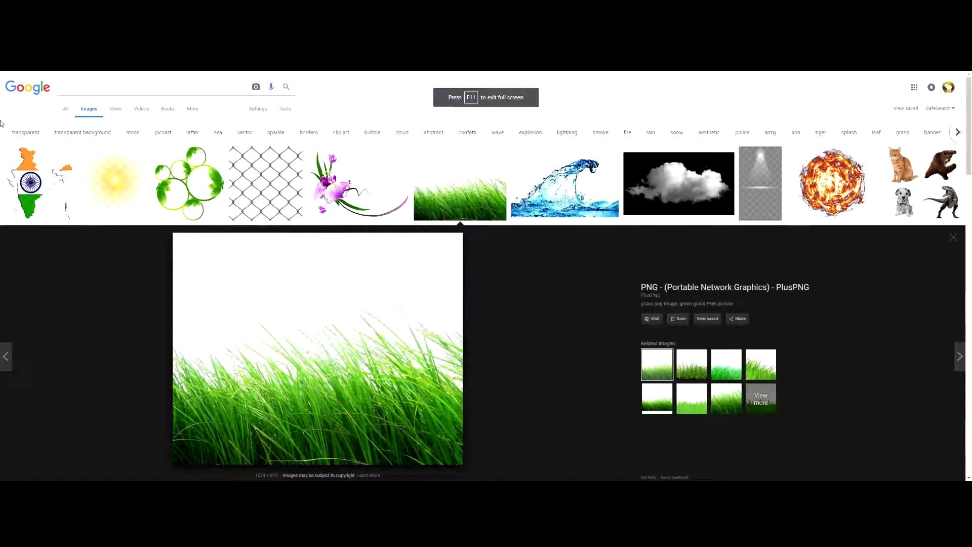
{"action": "key", "text": "F11"}
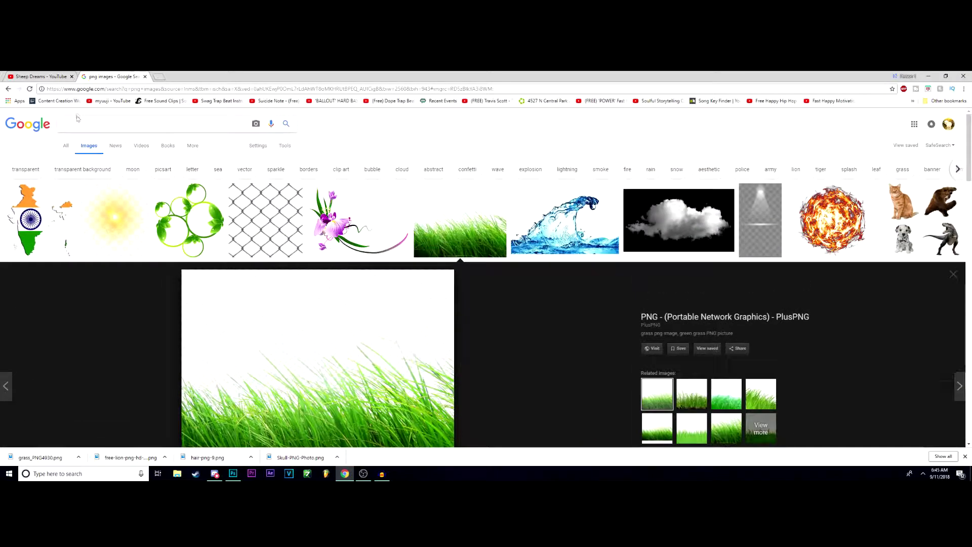
{"action": "left_click", "coordinate": [83, 126]}
{"action": "type", "text": "fire png"}
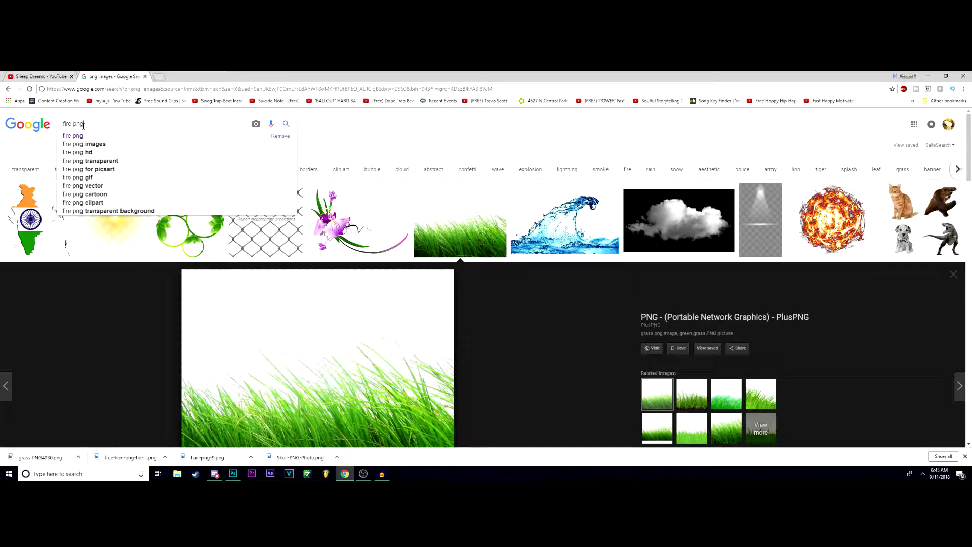
{"action": "key", "text": "Return"}
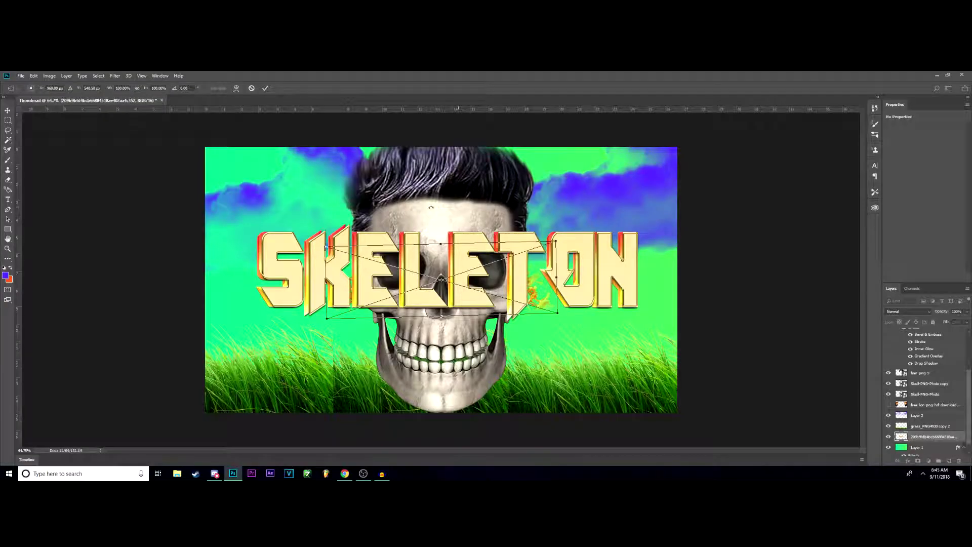
Step: Rotate the placed fire image nearly upright and position it behind the left side of the skull
{"action": "left_click_drag", "start_coordinate": [362, 354], "coordinate": [389, 231]}
{"action": "left_click_drag", "start_coordinate": [457, 238], "coordinate": [378, 237]}
{"action": "left_click_drag", "start_coordinate": [425, 182], "coordinate": [384, 176]}
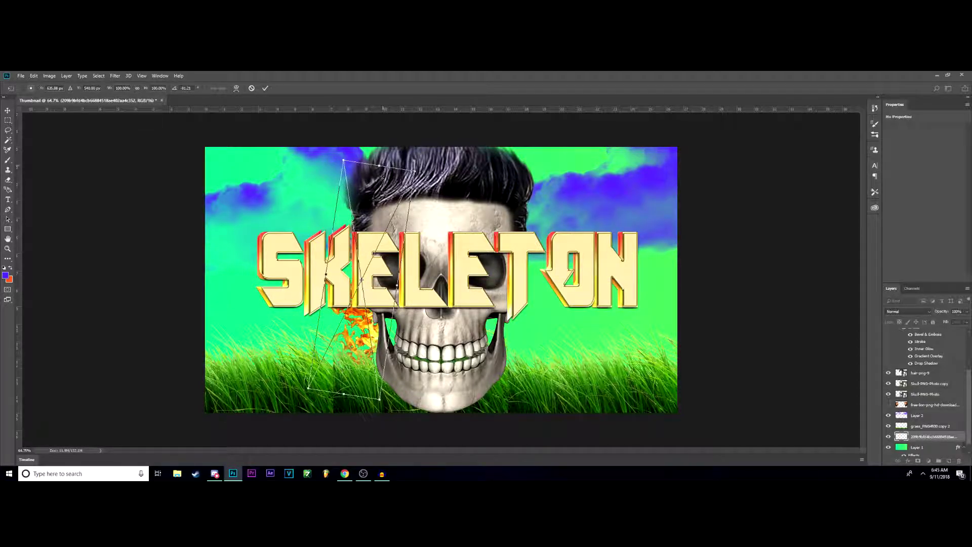
{"action": "key", "text": "Return"}
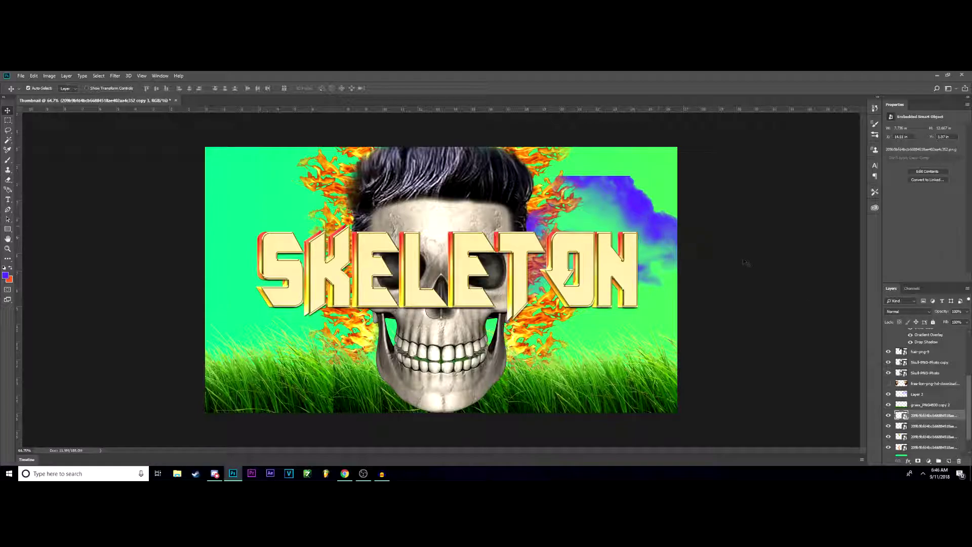
Step: Hide Layer 2 with the purple clouds
{"action": "left_click", "coordinate": [889, 394]}
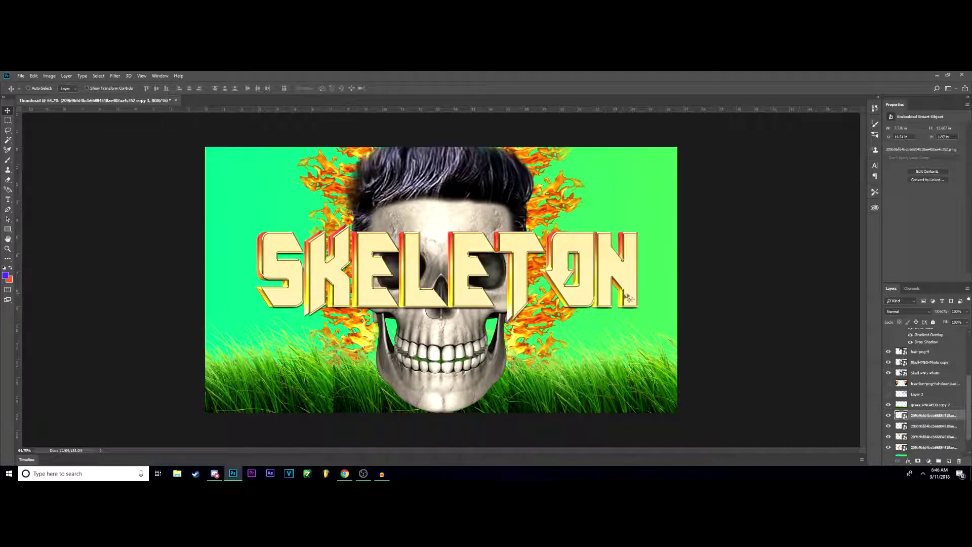
{"action": "scroll", "coordinate": [588, 298], "scroll_direction": "down", "scroll_amount": 3}
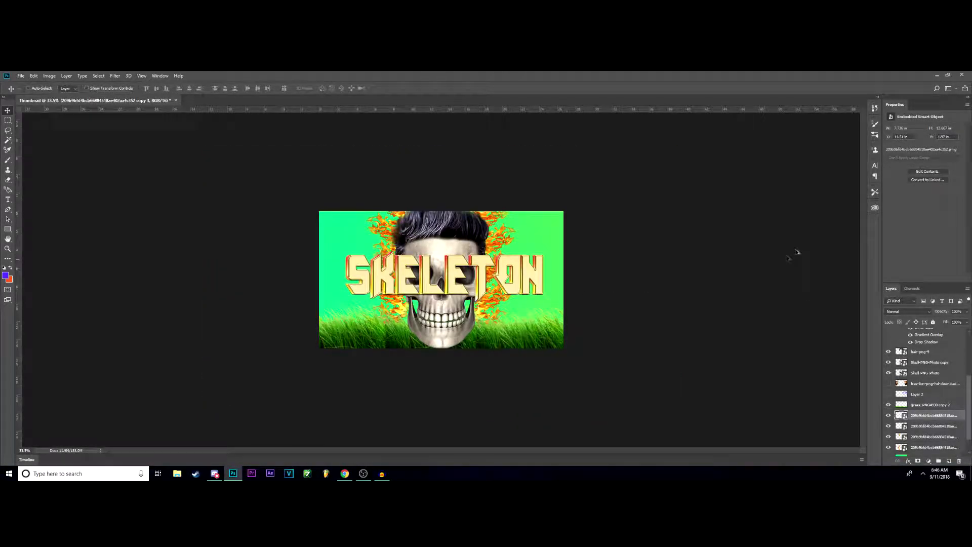
{"action": "scroll", "coordinate": [599, 325], "scroll_direction": "up", "scroll_amount": 5}
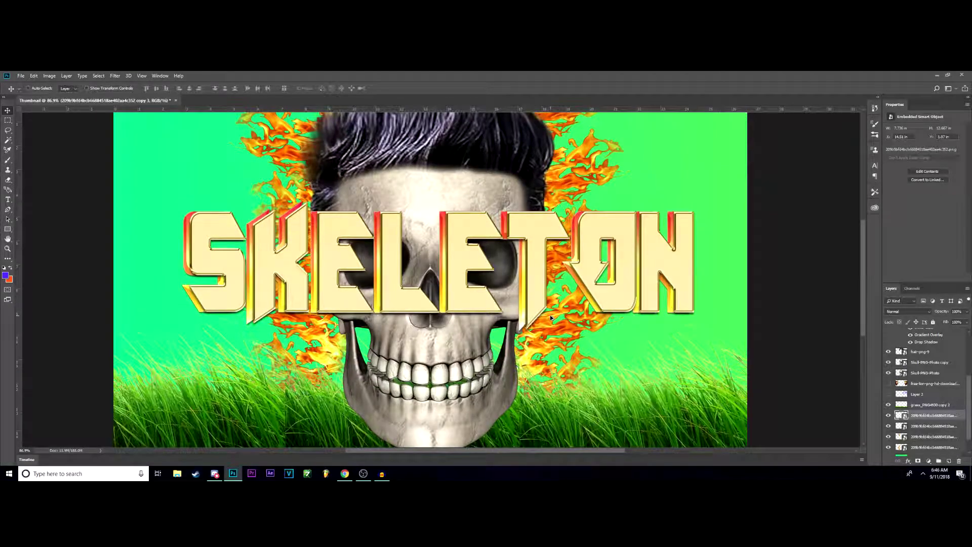
{"action": "scroll", "coordinate": [551, 317], "scroll_direction": "down", "scroll_amount": 2}
{"action": "scroll", "coordinate": [364, 269], "scroll_direction": "up", "scroll_amount": 1}
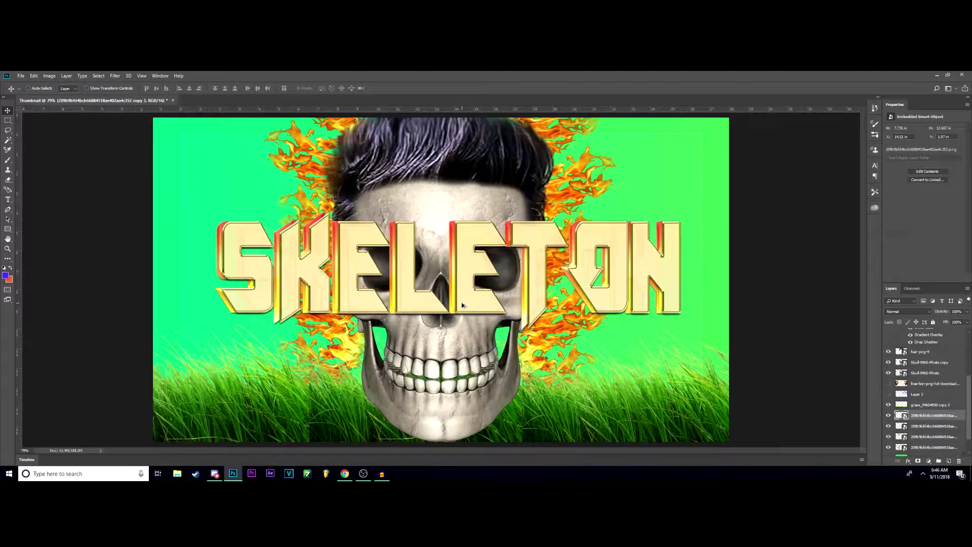
{"action": "scroll", "coordinate": [363, 268], "scroll_direction": "down", "scroll_amount": 2}
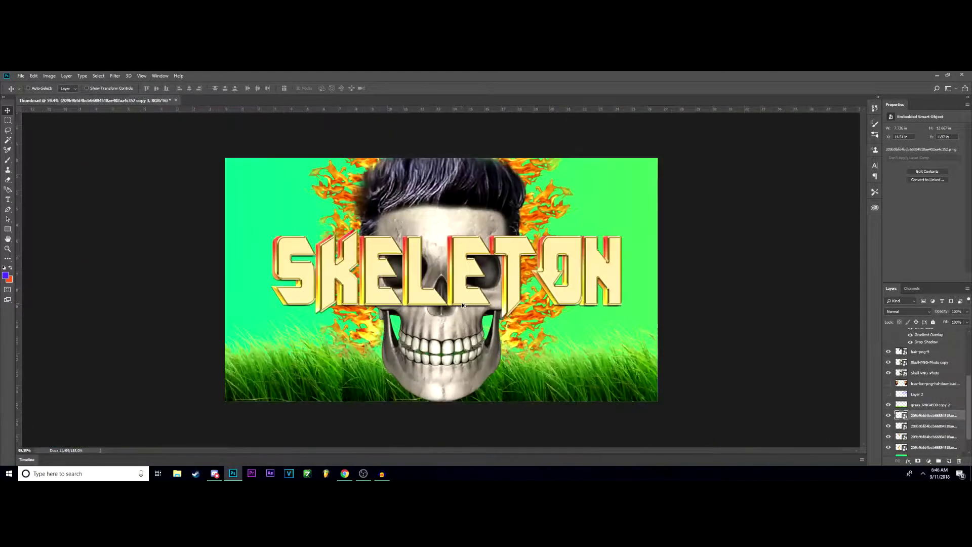
Step: Delete the original Skull-PNG-Photo layer and open the layer style settings of the Skull-PNG-Photo copy
{"action": "right_click", "coordinate": [927, 373]}
{"action": "key", "text": "Escape"}
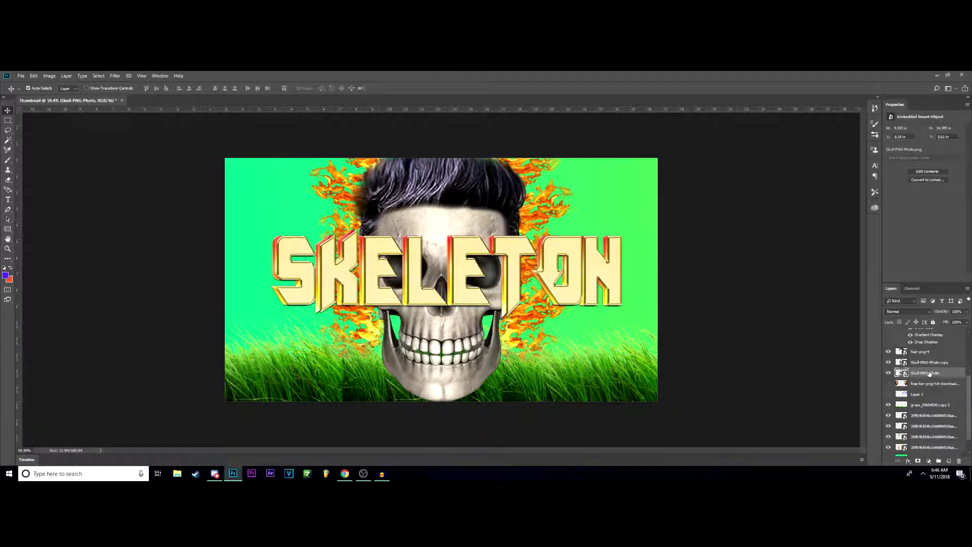
{"action": "key", "text": "Delete"}
{"action": "double_click", "coordinate": [956, 363]}
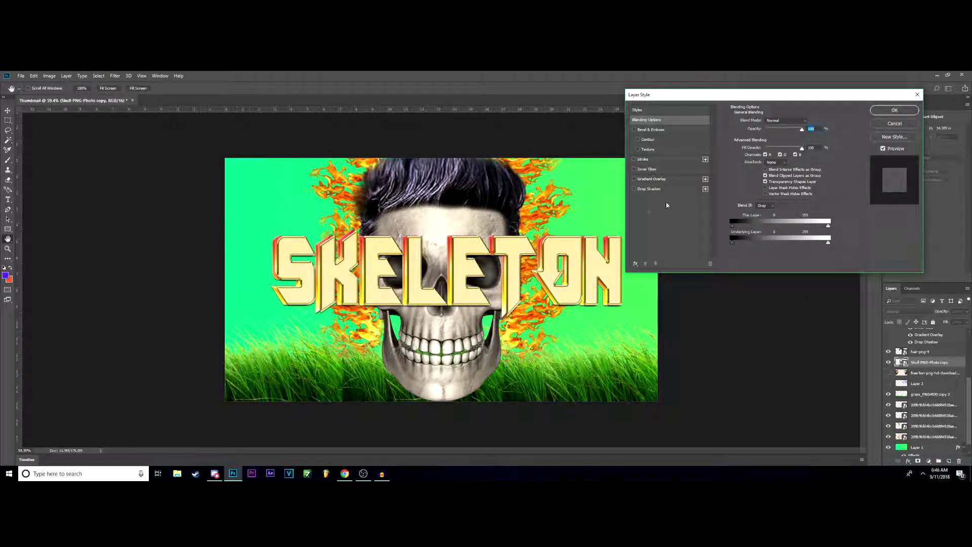
Step: Try a Color Overlay effect on the skull copy and switch it off again
{"action": "left_click", "coordinate": [636, 264]}
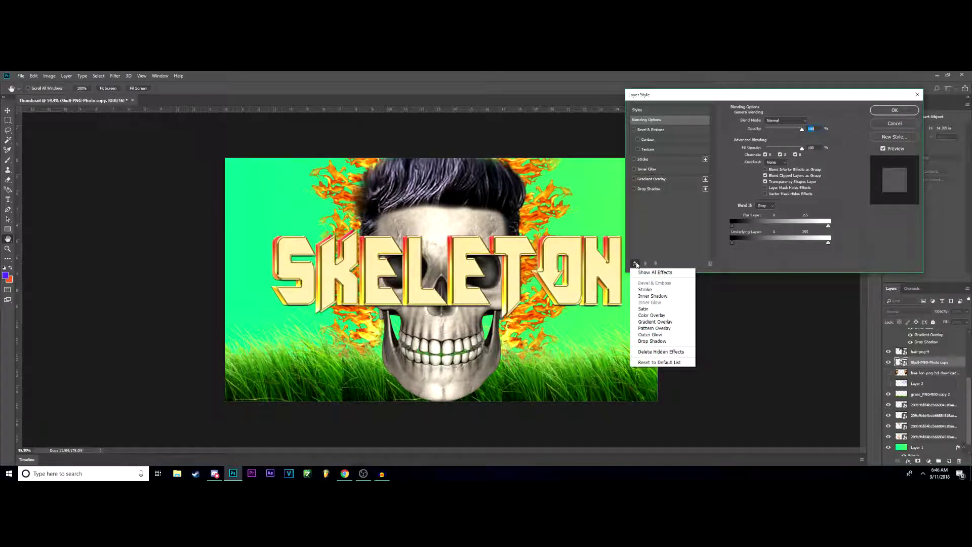
{"action": "left_click", "coordinate": [656, 315]}
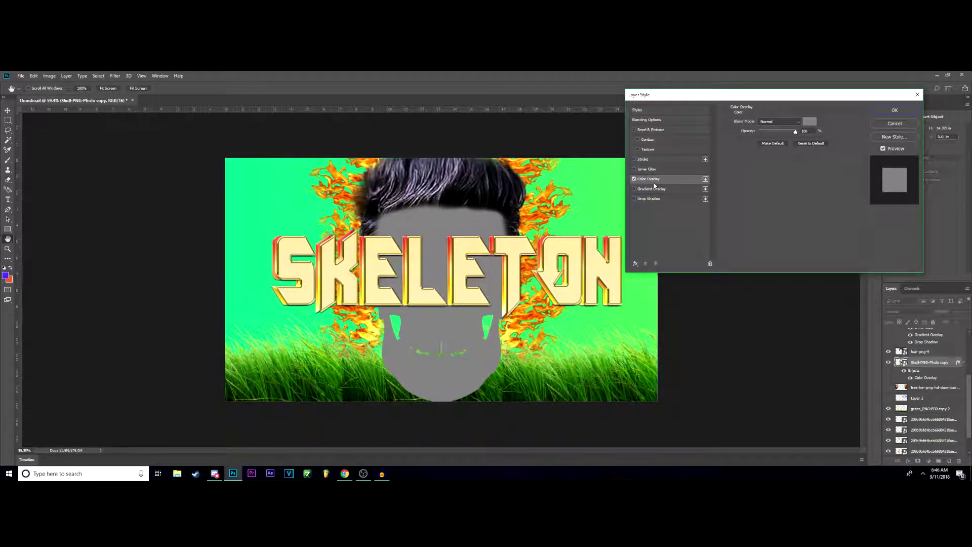
{"action": "left_click", "coordinate": [635, 178]}
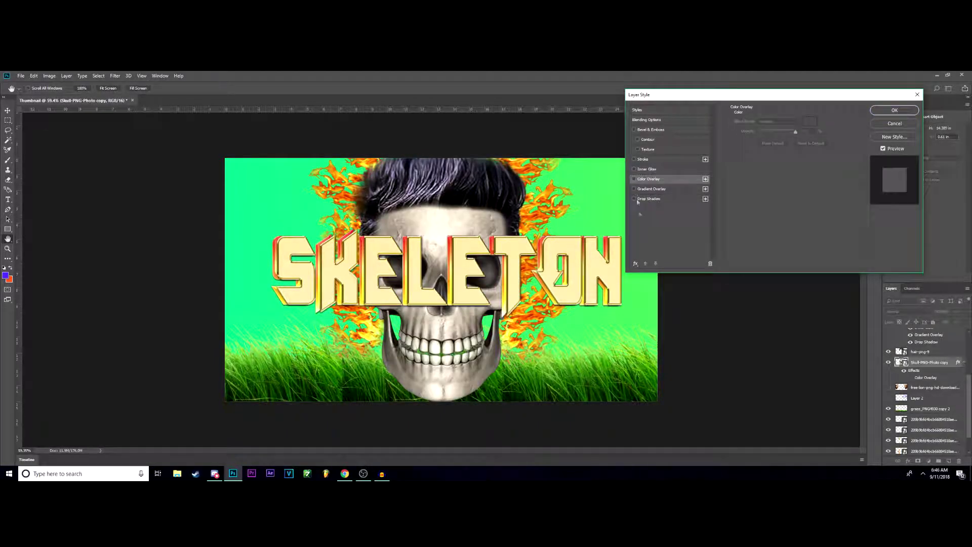
Step: Add an Outer Glow in red (ff0000) to the skull copy and increase the glow's size
{"action": "left_click", "coordinate": [636, 264]}
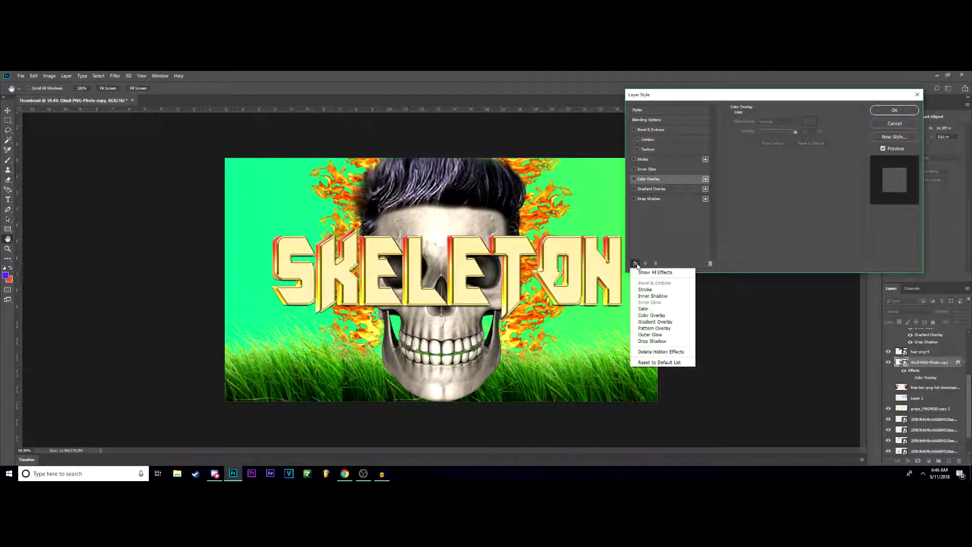
{"action": "left_click", "coordinate": [657, 335]}
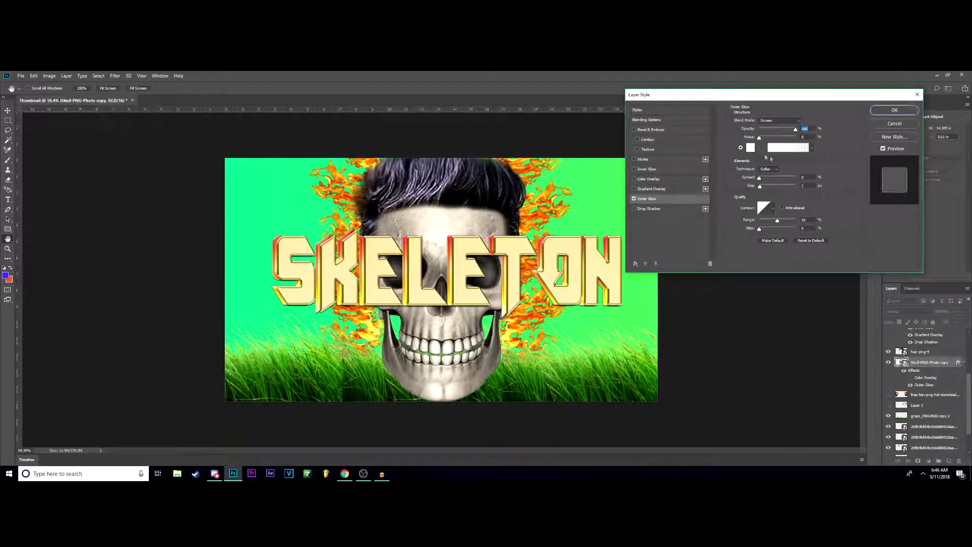
{"action": "left_click", "coordinate": [748, 147]}
{"action": "type", "text": "ff0000"}
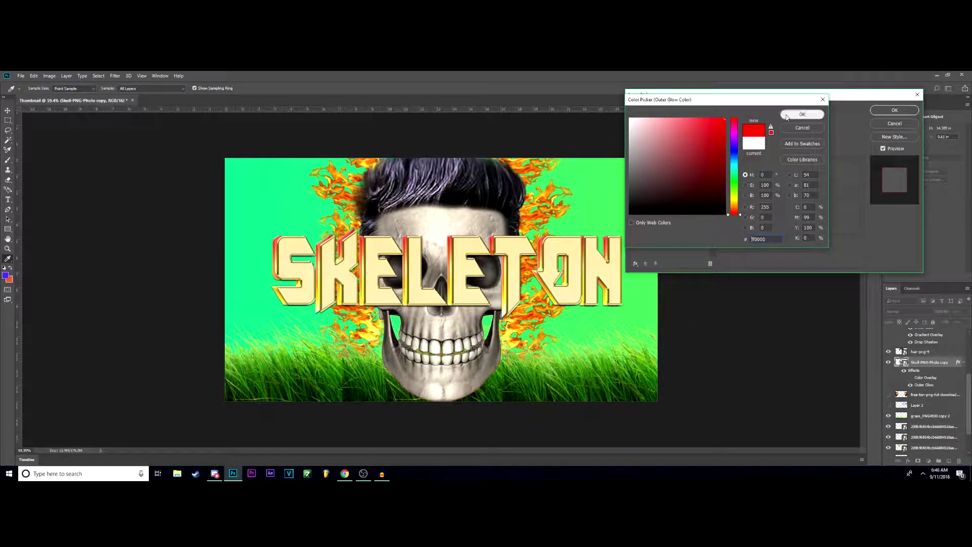
{"action": "left_click", "coordinate": [802, 114]}
{"action": "mouse_move", "coordinate": [761, 190]}
{"action": "left_mouse_down"}
{"action": "mouse_move", "coordinate": [783, 188]}
{"action": "mouse_move", "coordinate": [772, 189]}
{"action": "left_mouse_up"}
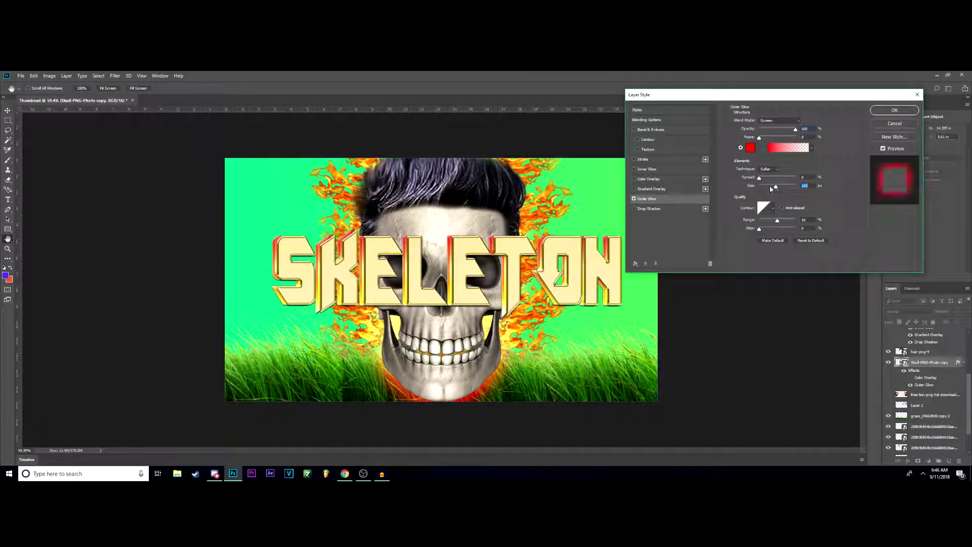
{"action": "left_click", "coordinate": [892, 110]}
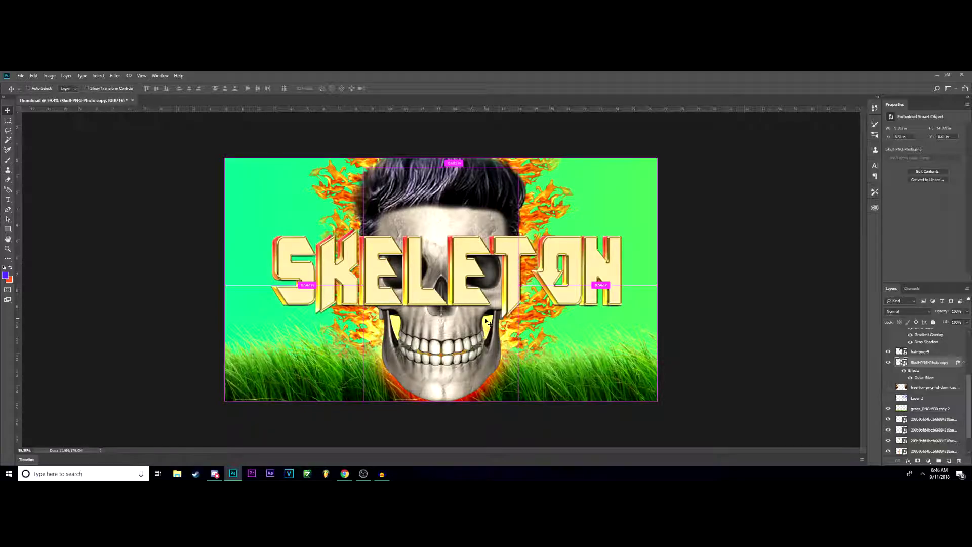
{"action": "key", "text": "ctrl+minus"}
{"action": "key", "text": "ctrl+minus"}
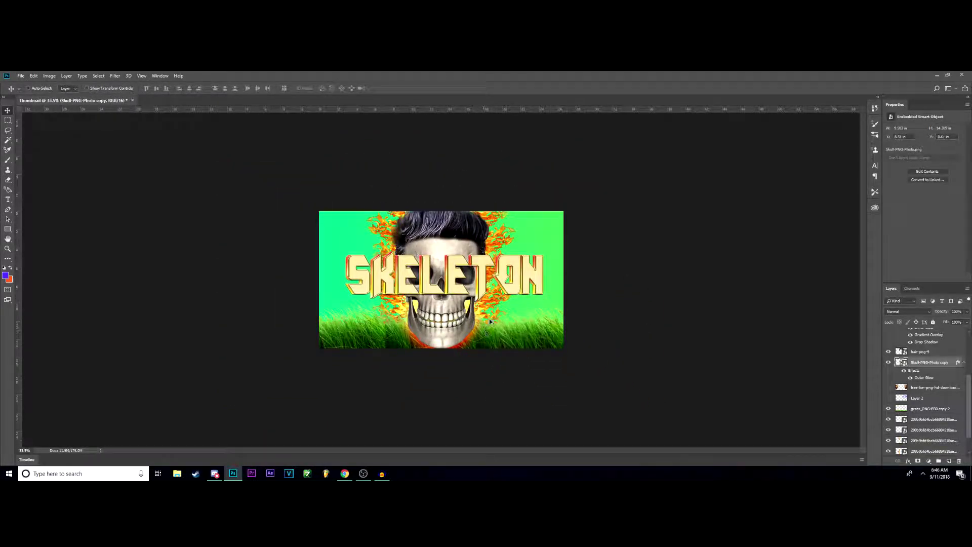
{"action": "scroll", "coordinate": [494, 313], "scroll_direction": "up", "scroll_amount": 6}
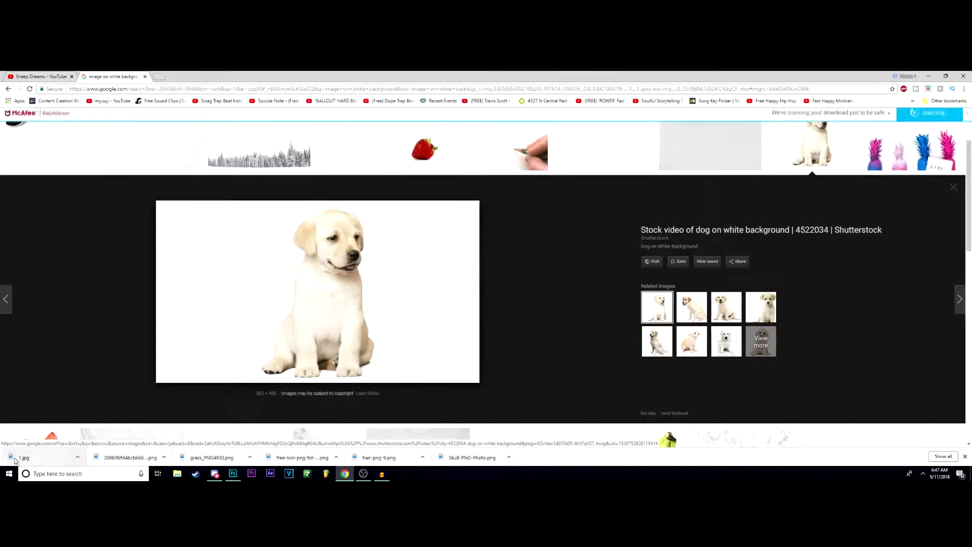
Step: Place the downloaded white-background puppy image 1.jpg into the Photoshop thumbnail document
{"action": "left_click_drag", "start_coordinate": [24, 458], "coordinate": [458, 316]}
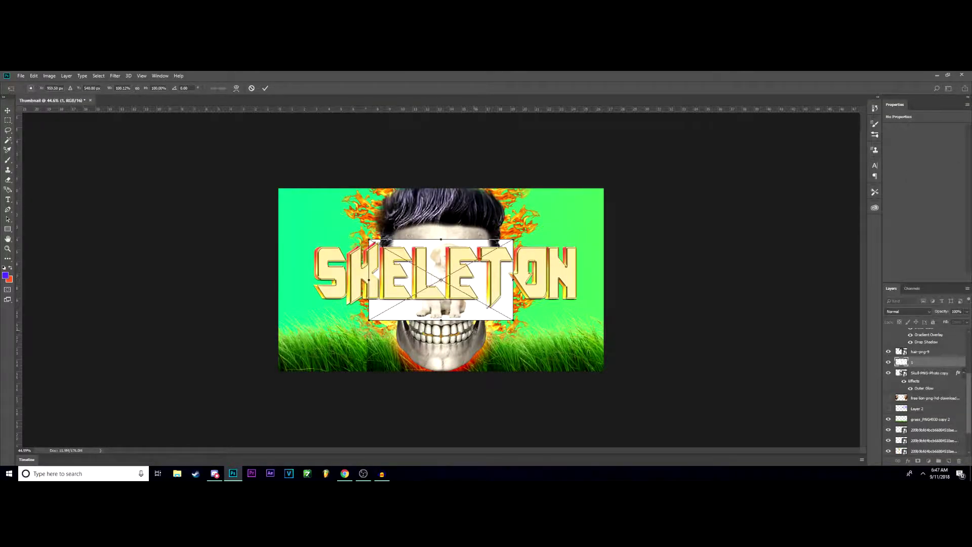
{"action": "scroll", "coordinate": [474, 332], "scroll_direction": "up", "scroll_amount": 6}
{"action": "left_click", "coordinate": [7, 110]}
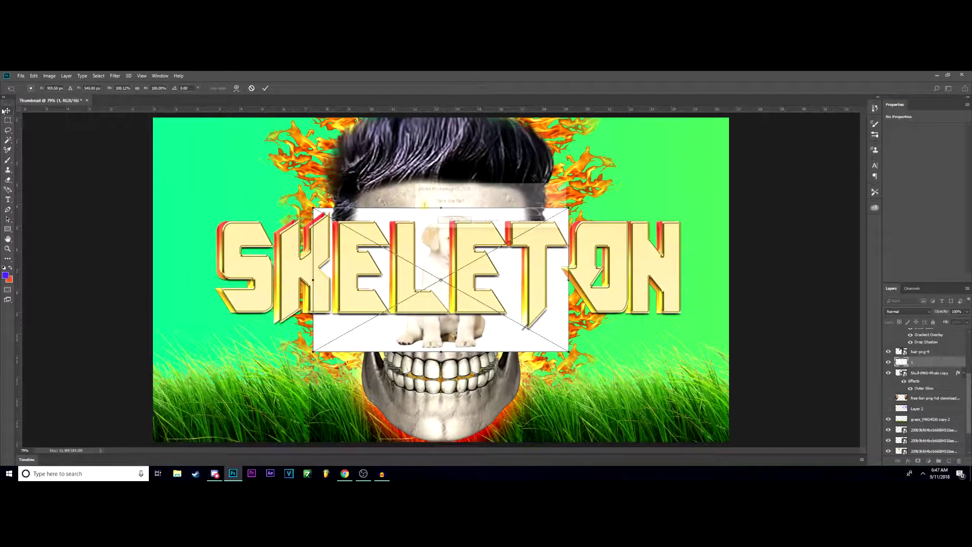
{"action": "left_click", "coordinate": [453, 220]}
Step: Move the puppy layer above the SKELETON text layers and shift the image slightly left
{"action": "scroll", "coordinate": [931, 354], "scroll_direction": "up", "scroll_amount": 4}
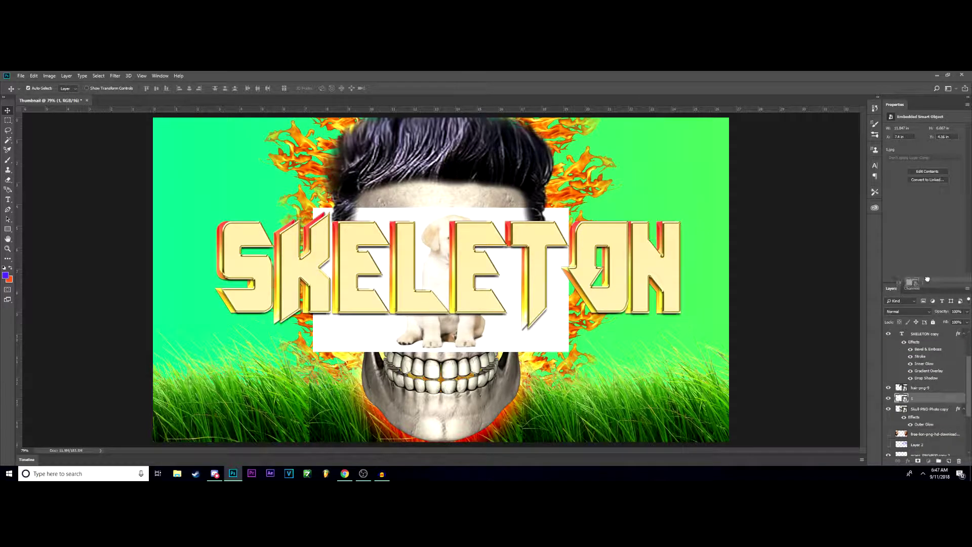
{"action": "left_click_drag", "start_coordinate": [931, 335], "coordinate": [931, 332]}
{"action": "mouse_move", "coordinate": [508, 302]}
{"action": "left_mouse_down"}
{"action": "mouse_move", "coordinate": [484, 302]}
{"action": "mouse_move", "coordinate": [496, 302]}
{"action": "left_mouse_up"}
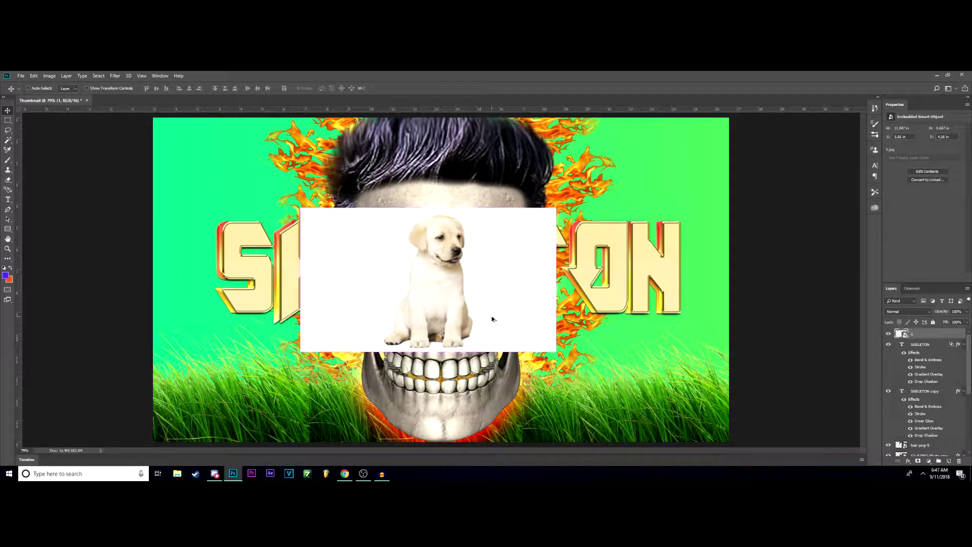
Step: Enlarge the puppy image toward its lower-right corner to about 17.6 × 10.5 in
{"action": "key", "text": "ctrl+t"}
{"action": "left_click_drag", "start_coordinate": [556, 352], "coordinate": [681, 434]}
{"action": "key", "text": "Return"}
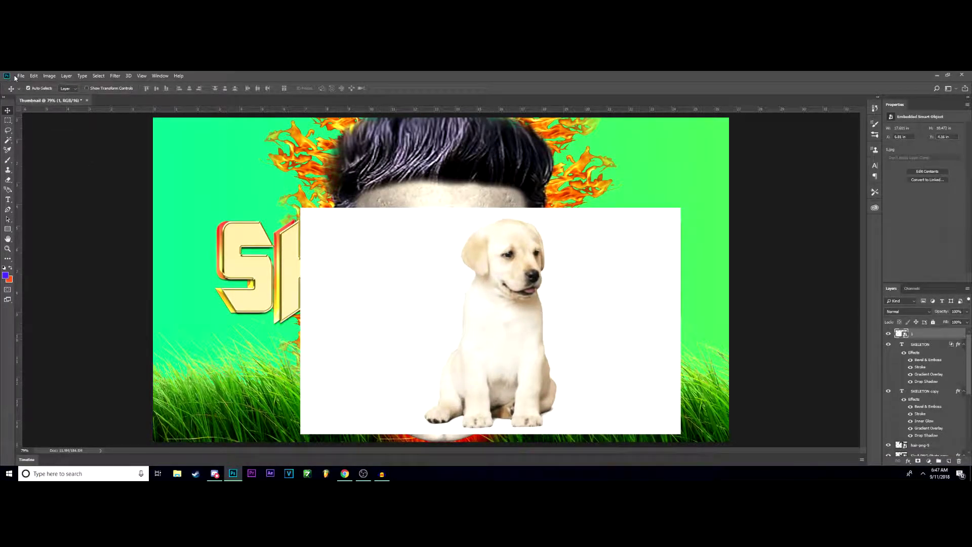
Step: Convert the puppy layer to a Smart Object
{"action": "left_click", "coordinate": [20, 76]}
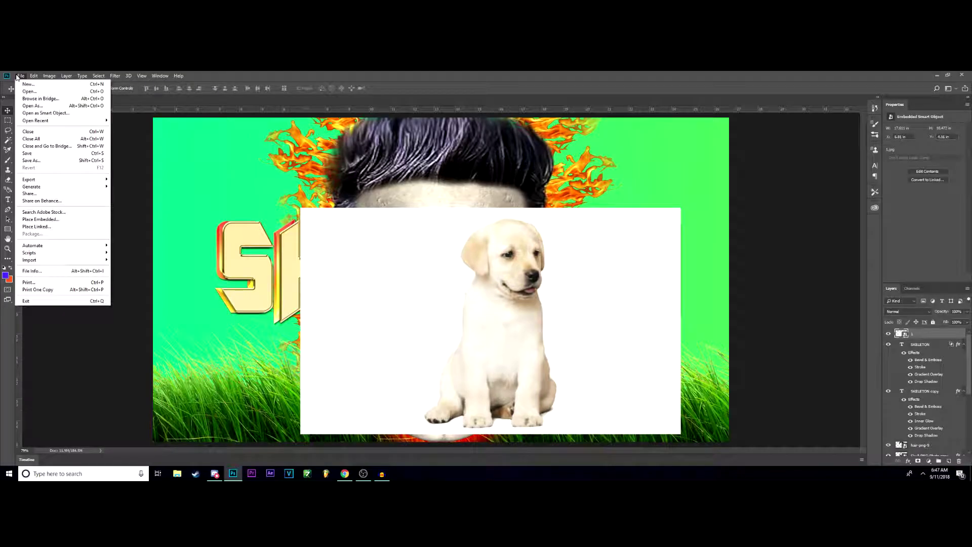
{"action": "mouse_move", "coordinate": [50, 76]}
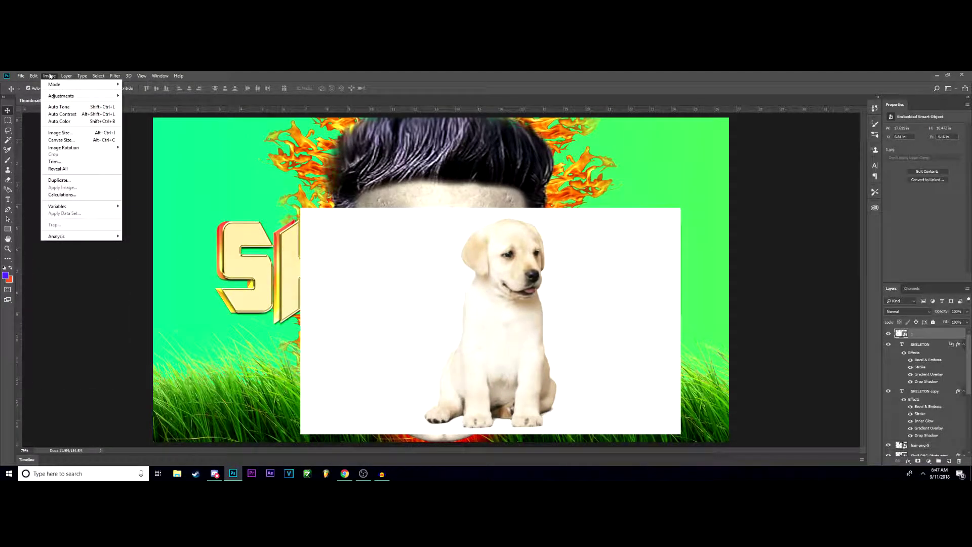
{"action": "left_click", "coordinate": [920, 340]}
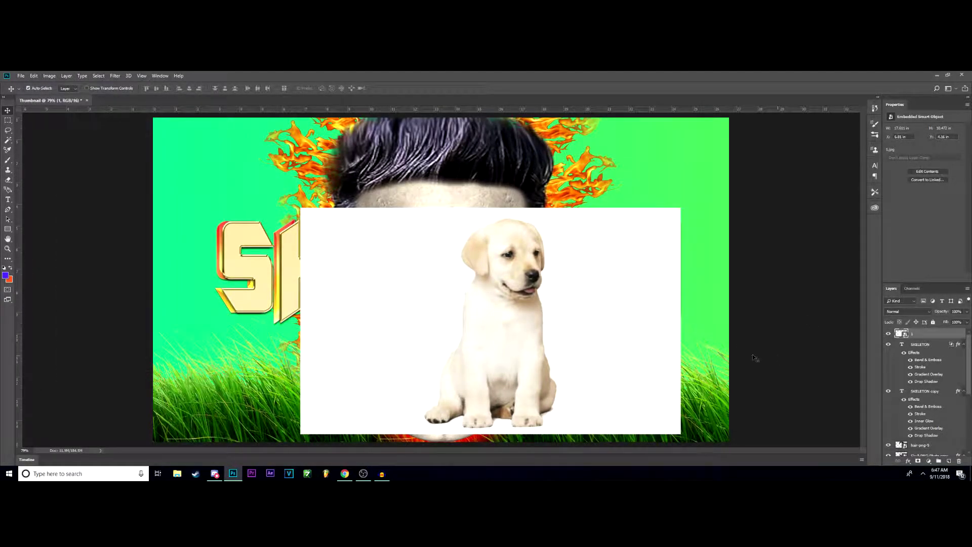
{"action": "left_click", "coordinate": [66, 76]}
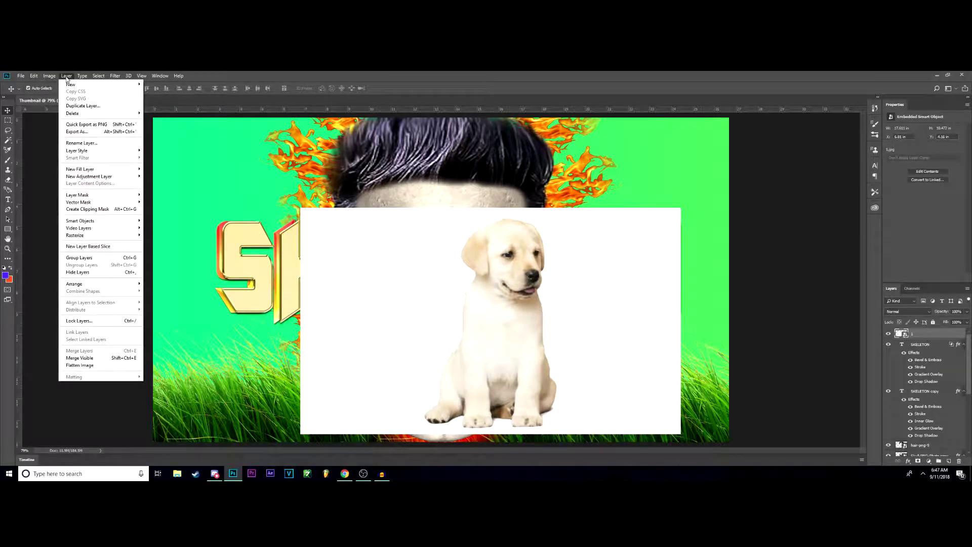
{"action": "mouse_move", "coordinate": [104, 221]}
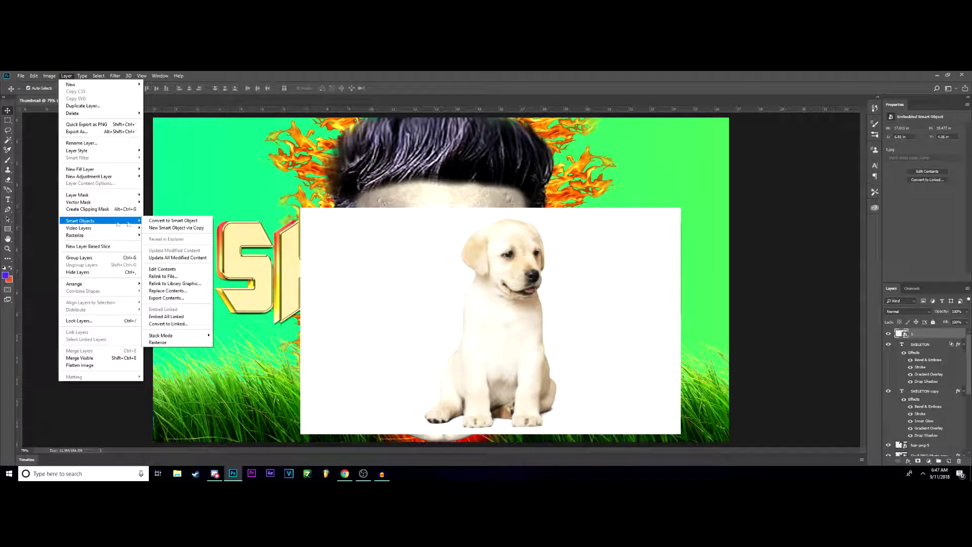
{"action": "left_click", "coordinate": [164, 221]}
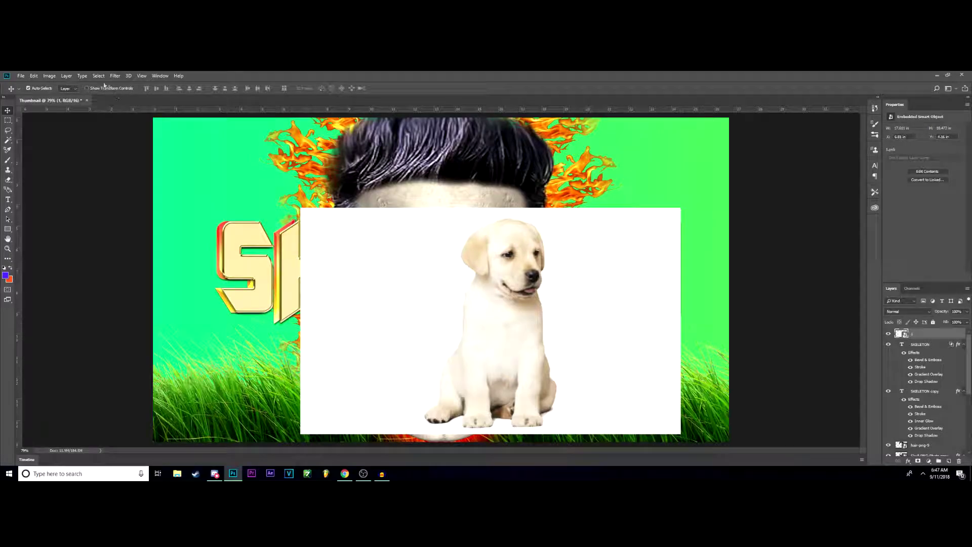
Step: Rasterize the puppy Smart Object into a regular pixel layer
{"action": "left_click", "coordinate": [66, 77]}
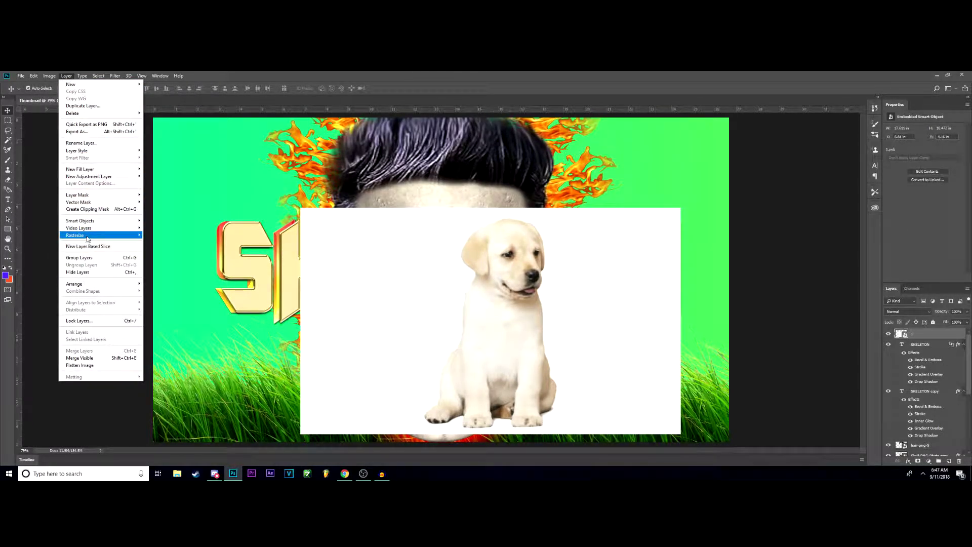
{"action": "mouse_move", "coordinate": [87, 240]}
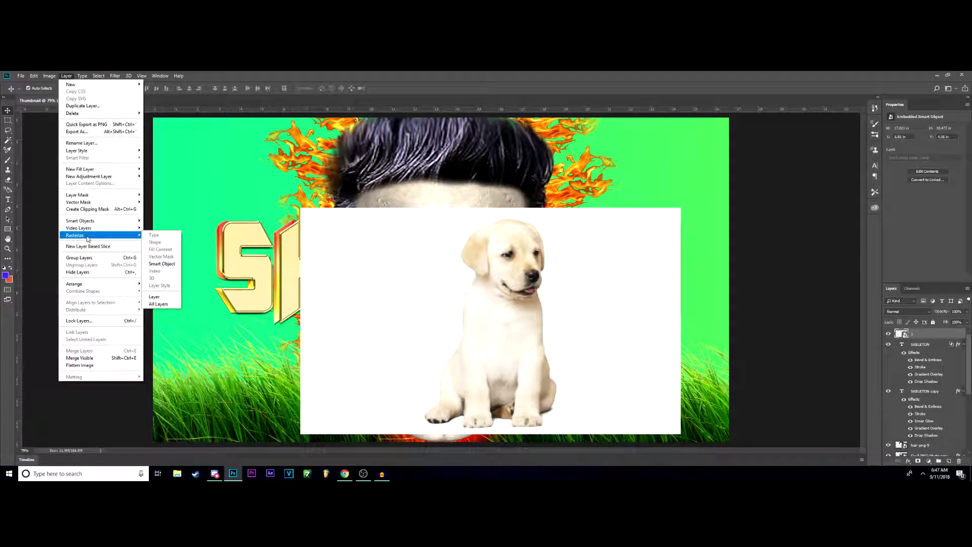
{"action": "left_click", "coordinate": [161, 264]}
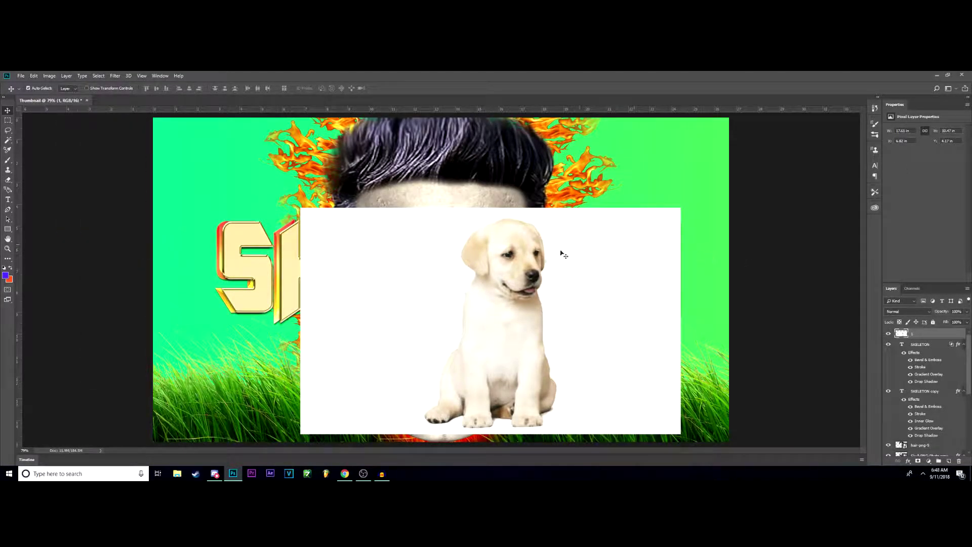
Step: Delete the white background around the puppy, selecting it with the Magic Wand and refining the selection with the Quick Selection tool
{"action": "left_click", "coordinate": [8, 140]}
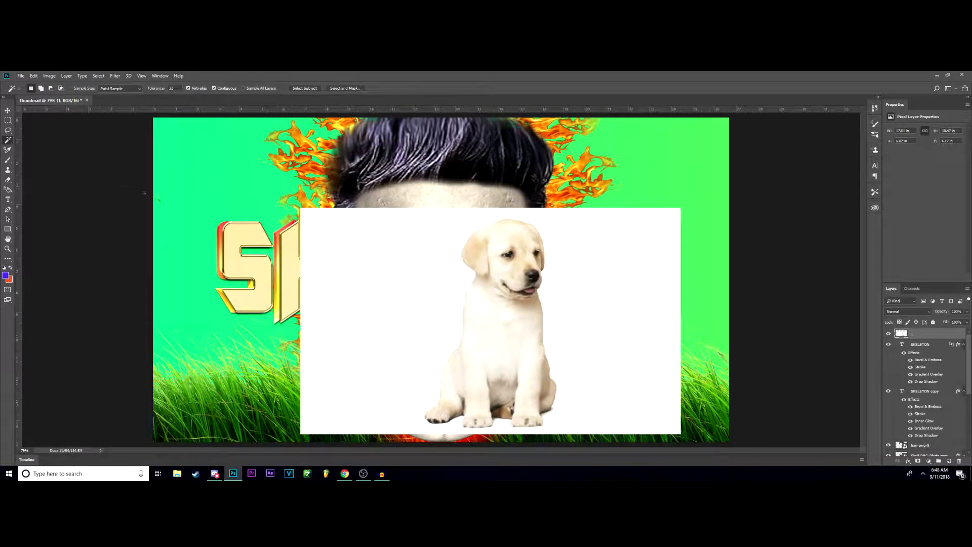
{"action": "left_click", "coordinate": [327, 245]}
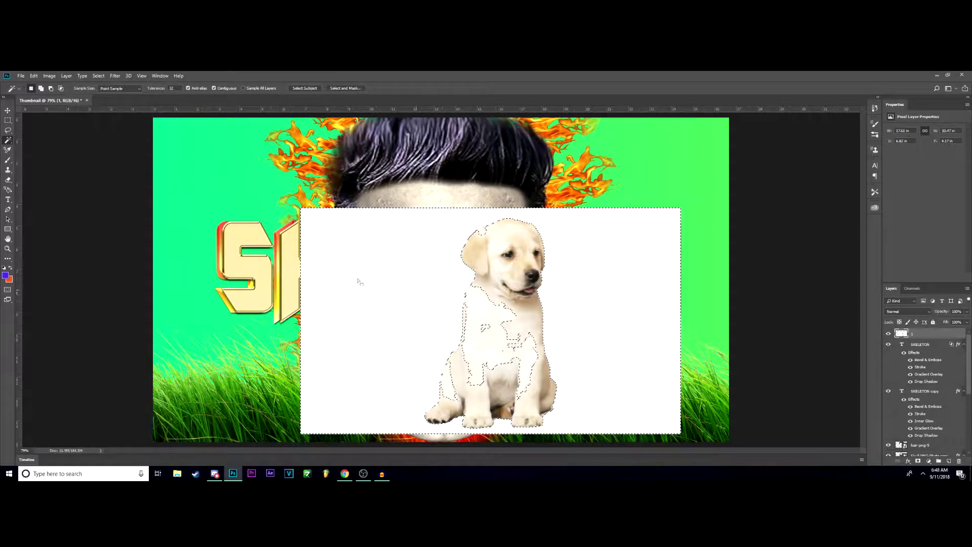
{"action": "right_click", "coordinate": [8, 142]}
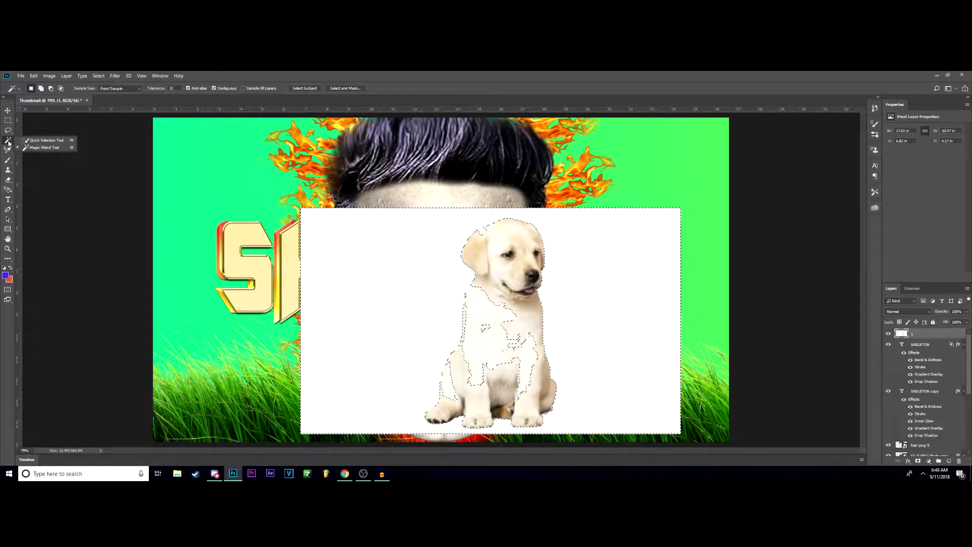
{"action": "left_click", "coordinate": [40, 141]}
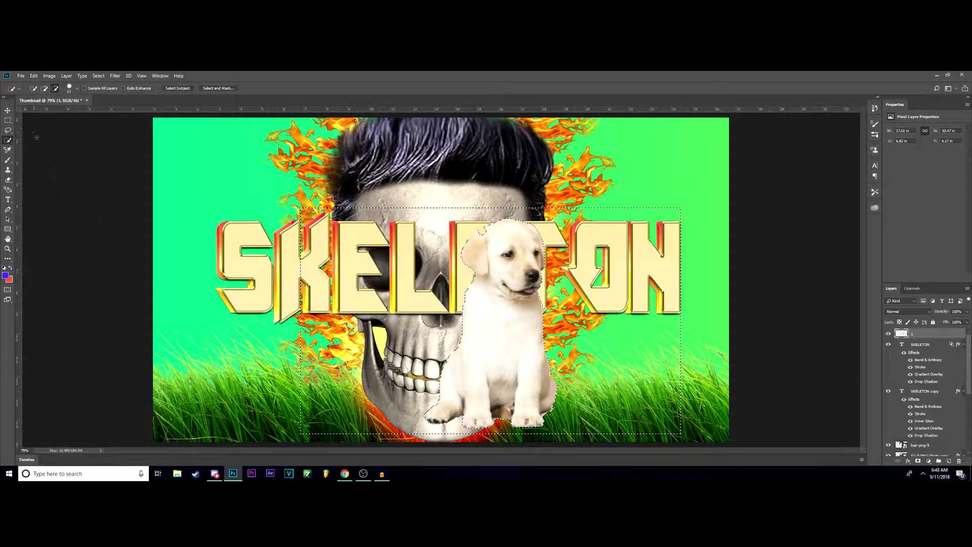
Step: Move the puppy cutout slightly upward and clear the selection around it
{"action": "left_click", "coordinate": [8, 110]}
{"action": "mouse_move", "coordinate": [553, 326]}
{"action": "left_mouse_down"}
{"action": "mouse_move", "coordinate": [508, 298]}
{"action": "mouse_move", "coordinate": [554, 308]}
{"action": "left_mouse_up"}
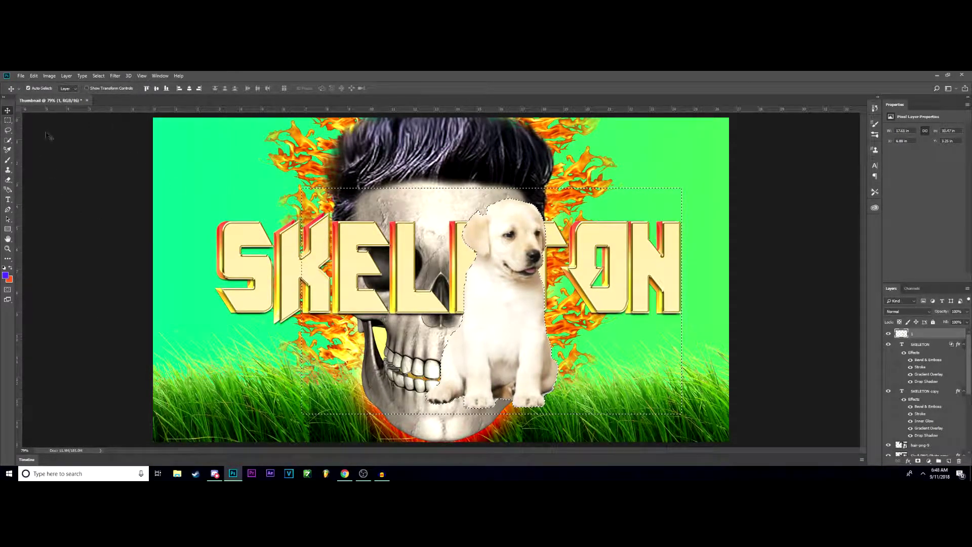
{"action": "left_click", "coordinate": [8, 121]}
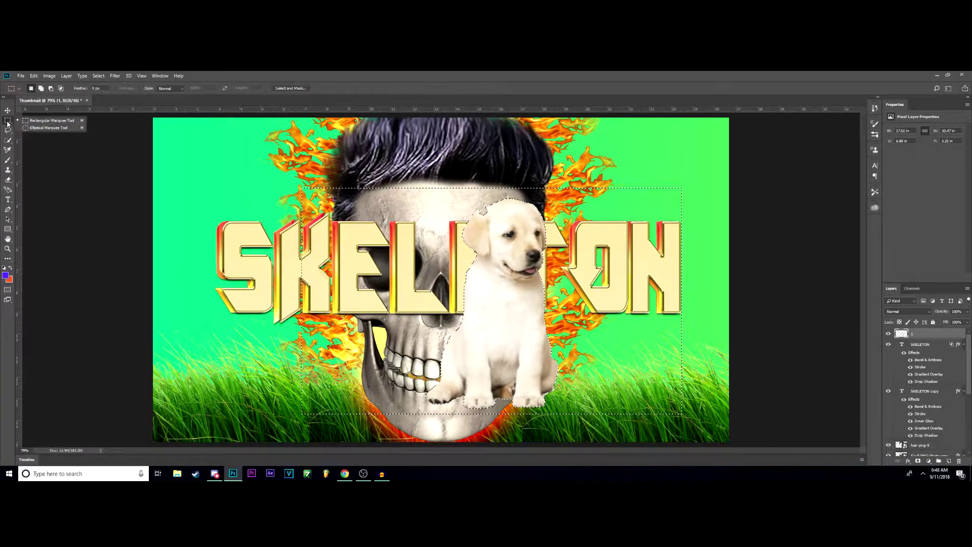
{"action": "left_click", "coordinate": [8, 110]}
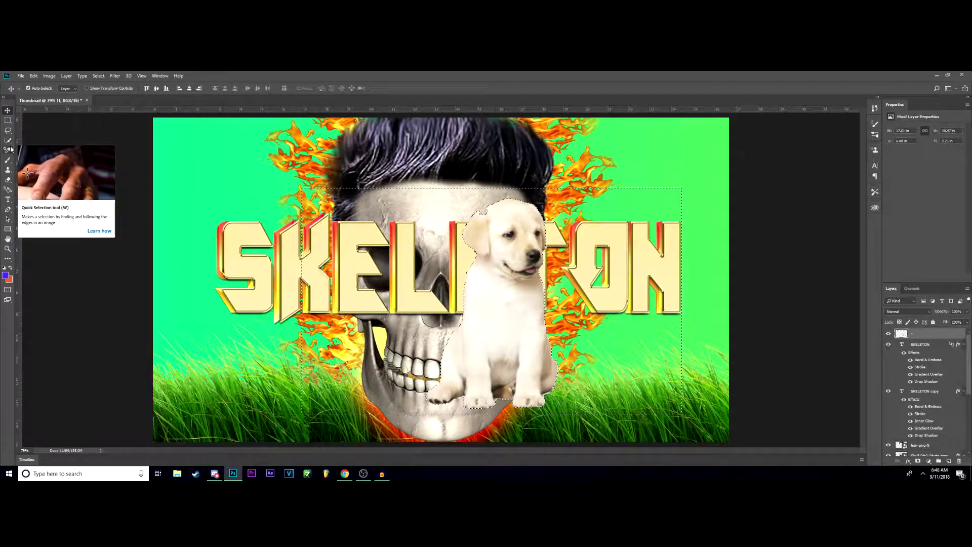
{"action": "left_click", "coordinate": [8, 141]}
{"action": "left_click", "coordinate": [39, 150]}
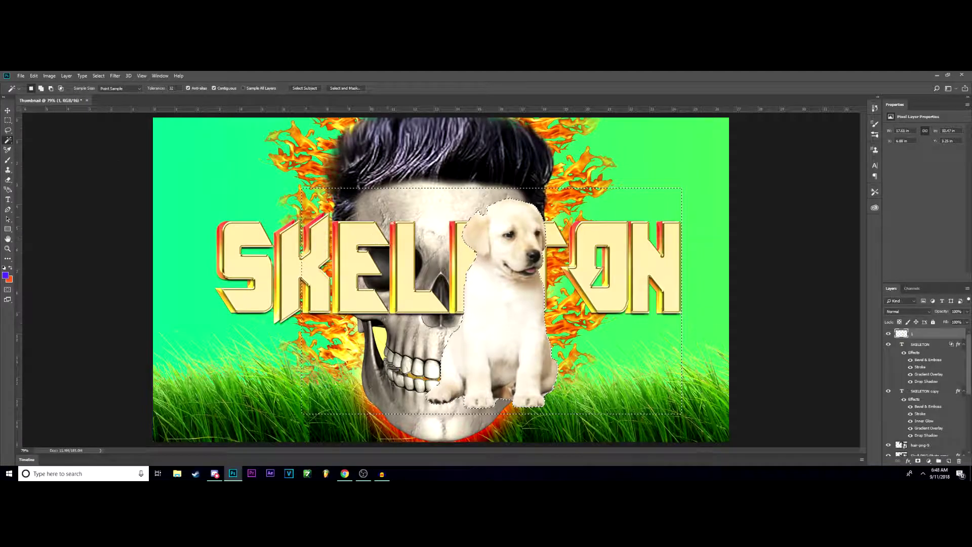
{"action": "left_click", "coordinate": [431, 210]}
Step: Move the puppy cutout to the lower-right corner of the thumbnail, overlapping the last letter of SKELETON
{"action": "left_click", "coordinate": [7, 110]}
{"action": "left_click_drag", "start_coordinate": [494, 346], "coordinate": [681, 386]}
{"action": "key", "text": "ctrl+t"}
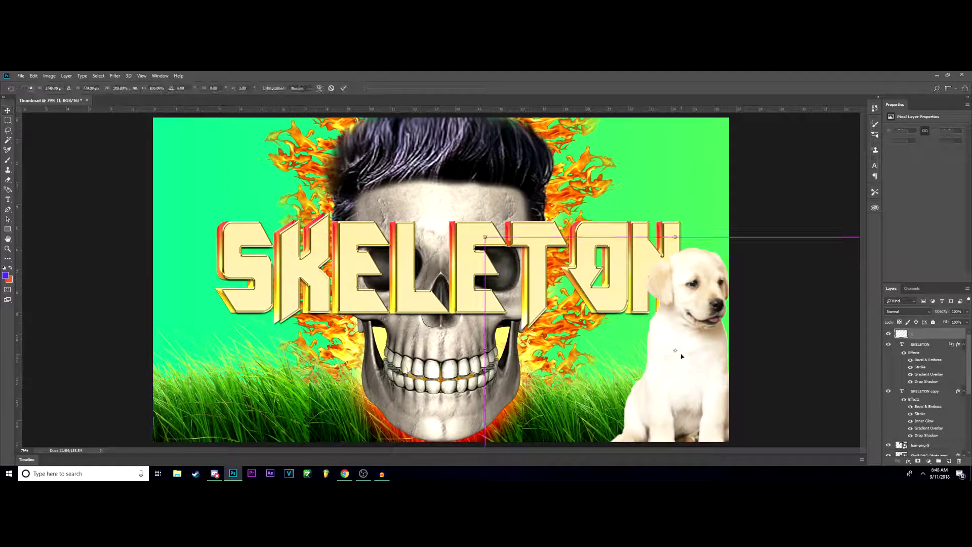
{"action": "key", "text": "Return"}
Step: Delete the puppy layer from the thumbnail document
{"action": "key", "text": "Delete"}
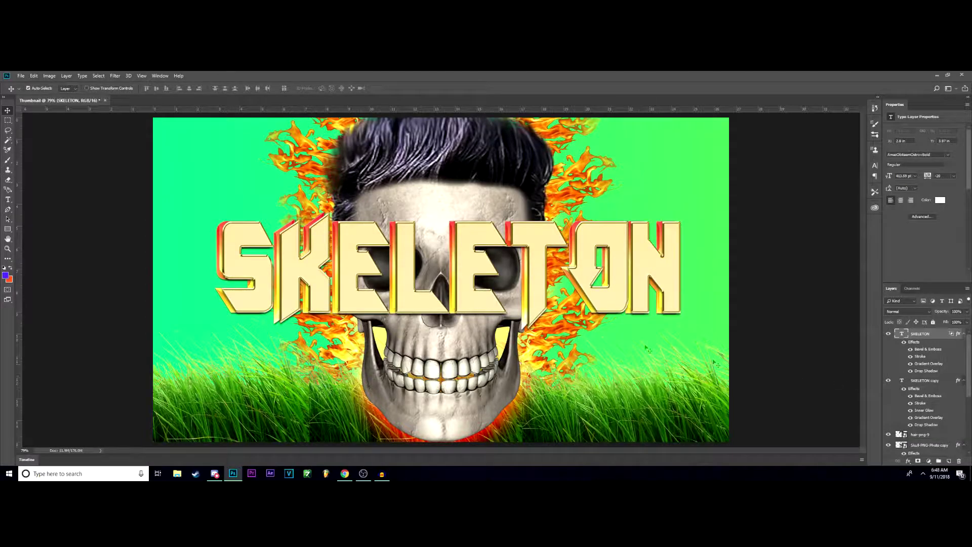
{"action": "key", "text": "ctrl+z"}
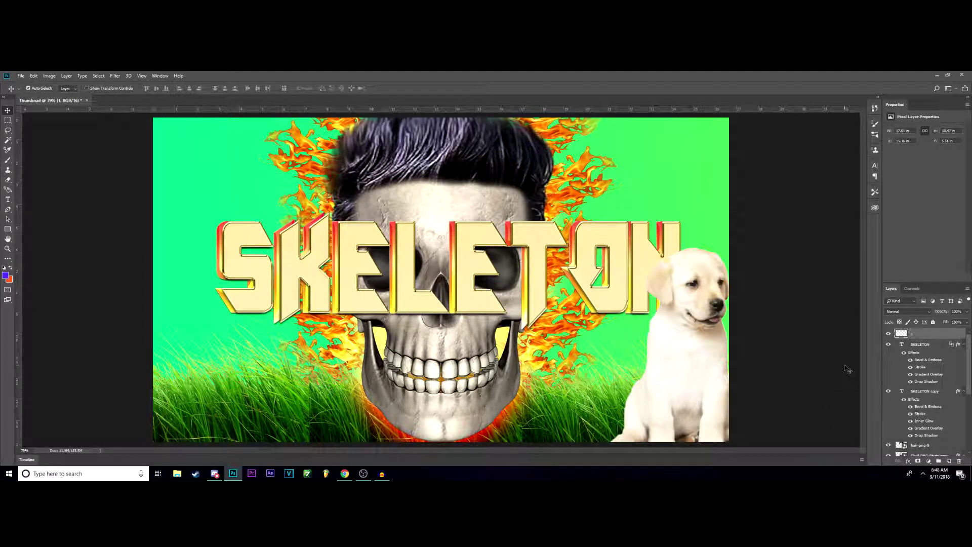
{"action": "key", "text": "Delete"}
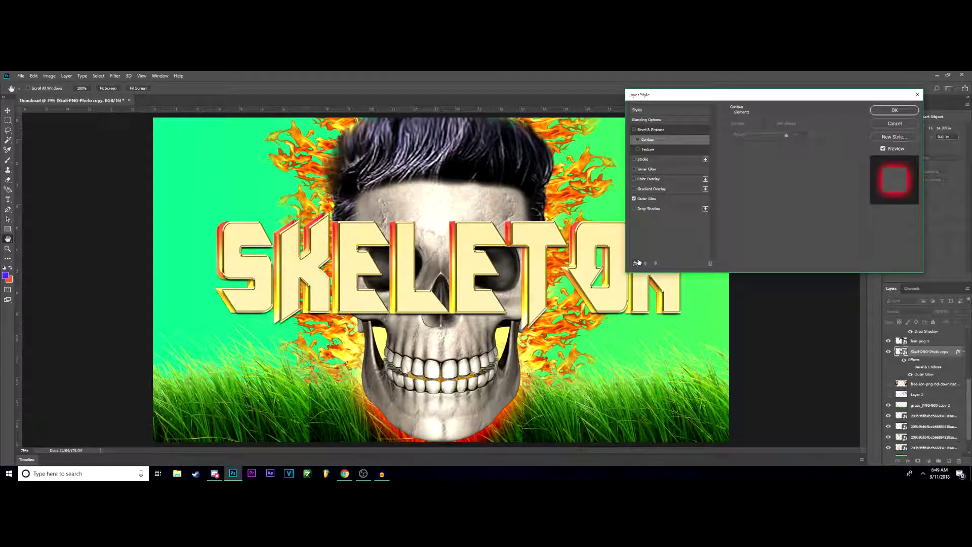
Step: Review the list of additional effects available in the skull copy's Layer Style settings
{"action": "left_click", "coordinate": [636, 263]}
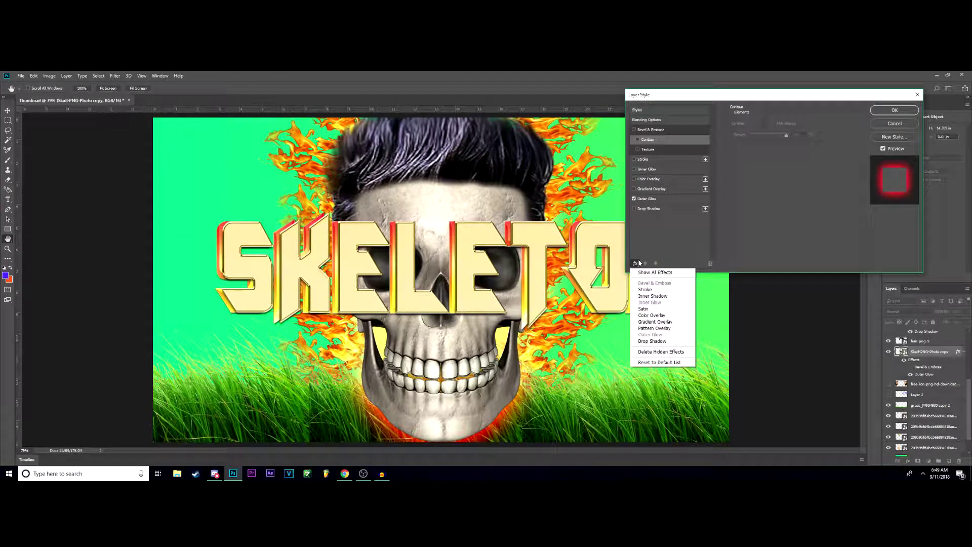
{"action": "left_click", "coordinate": [675, 232]}
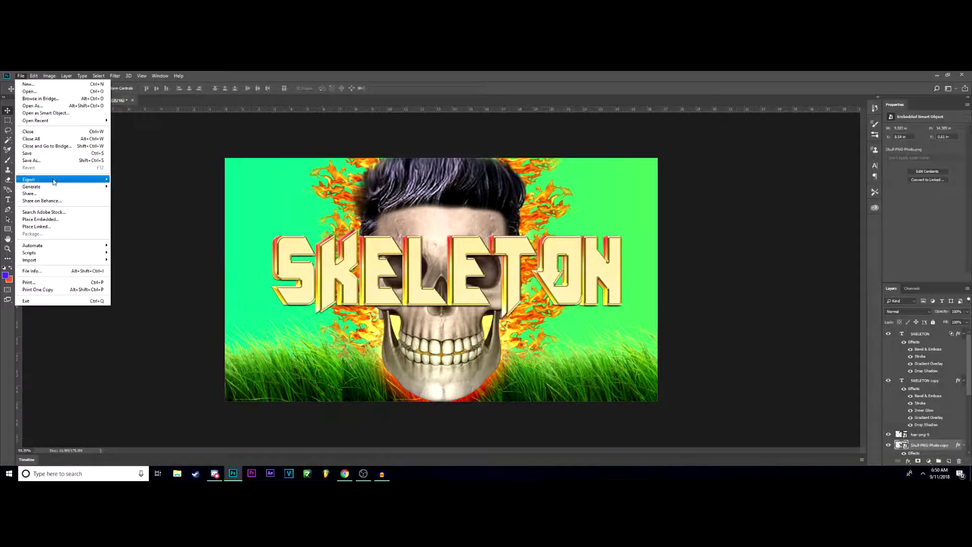
Step: Open the Export As settings for the thumbnail and set the file format to JPG
{"action": "mouse_move", "coordinate": [54, 182]}
{"action": "left_click", "coordinate": [127, 186]}
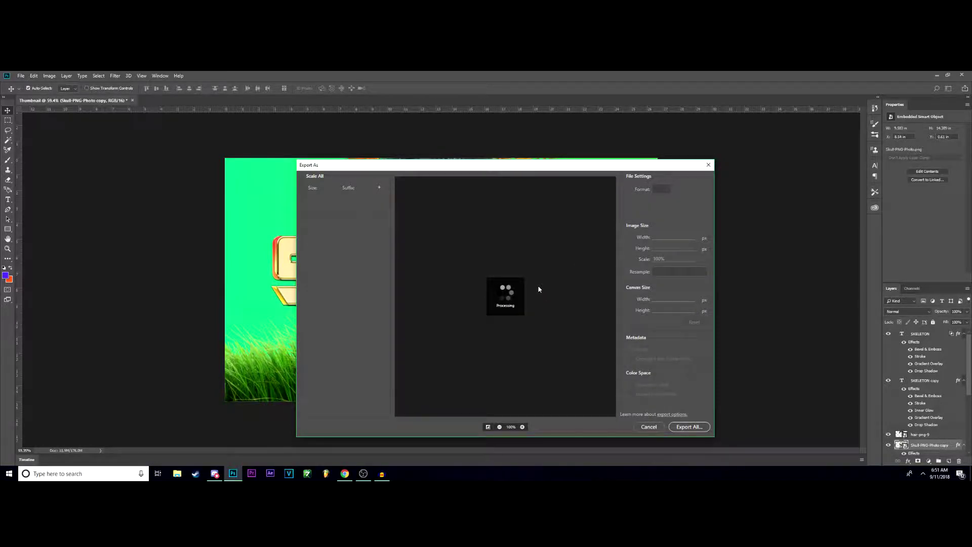
{"action": "left_click", "coordinate": [660, 190]}
{"action": "left_click", "coordinate": [660, 198]}
{"action": "left_click", "coordinate": [661, 190]}
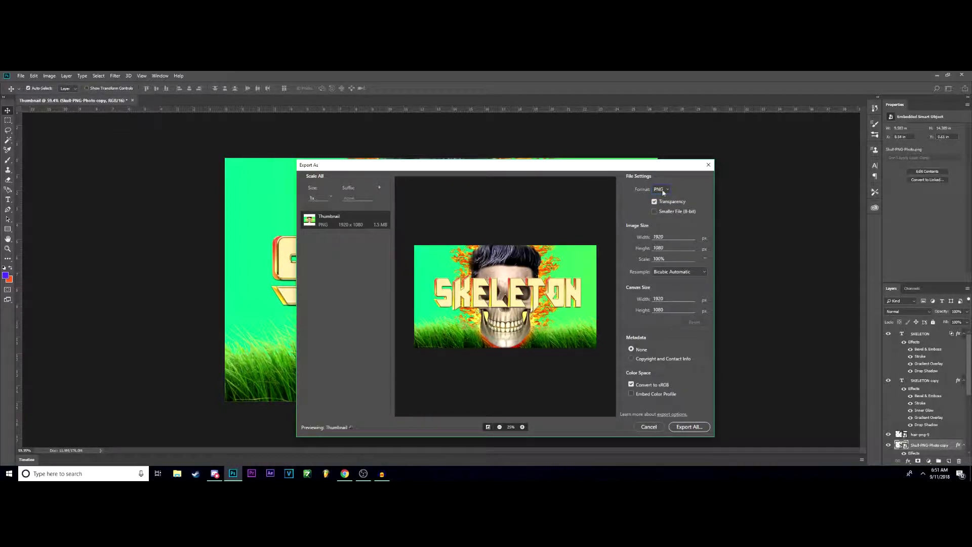
{"action": "left_click", "coordinate": [658, 204]}
Step: Export the thumbnail to the Pictures folder under the file name Skeleton
{"action": "left_click", "coordinate": [684, 426]}
{"action": "type", "text": "Skeleton"}
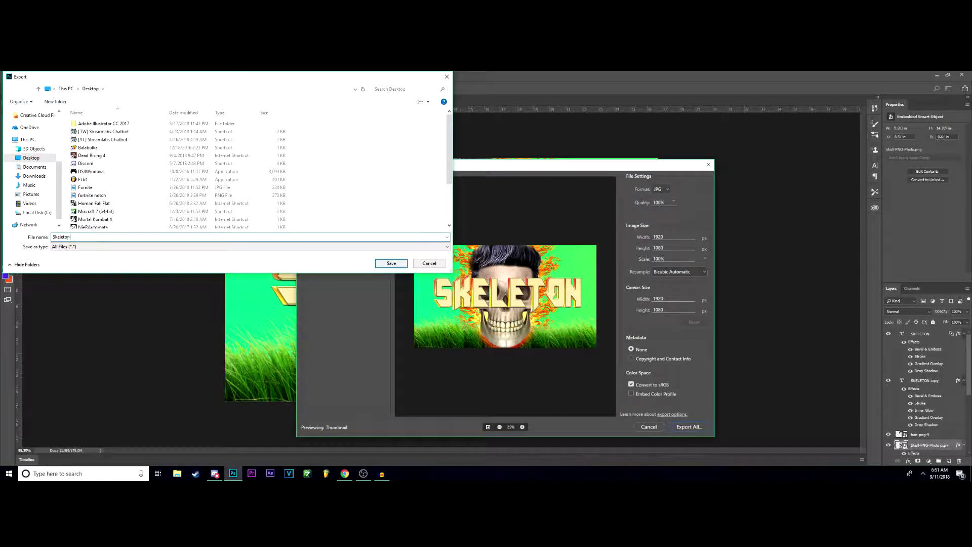
{"action": "left_click", "coordinate": [31, 195]}
{"action": "scroll", "coordinate": [370, 225], "scroll_direction": "down", "scroll_amount": 5}
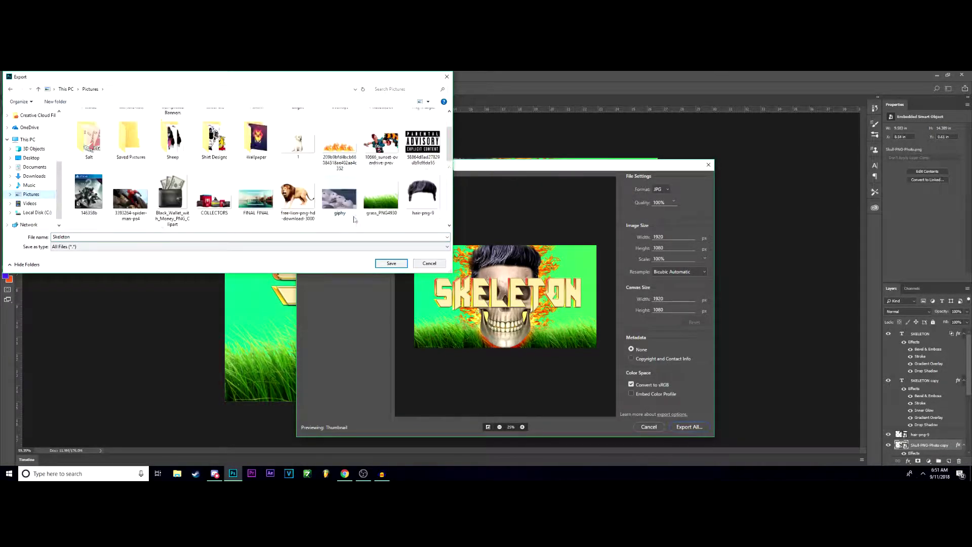
{"action": "left_click", "coordinate": [400, 264]}
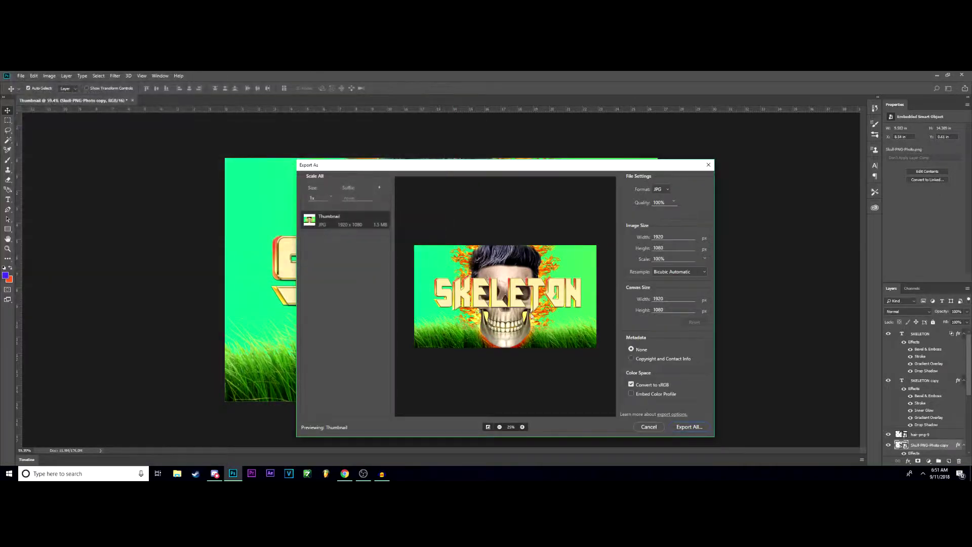